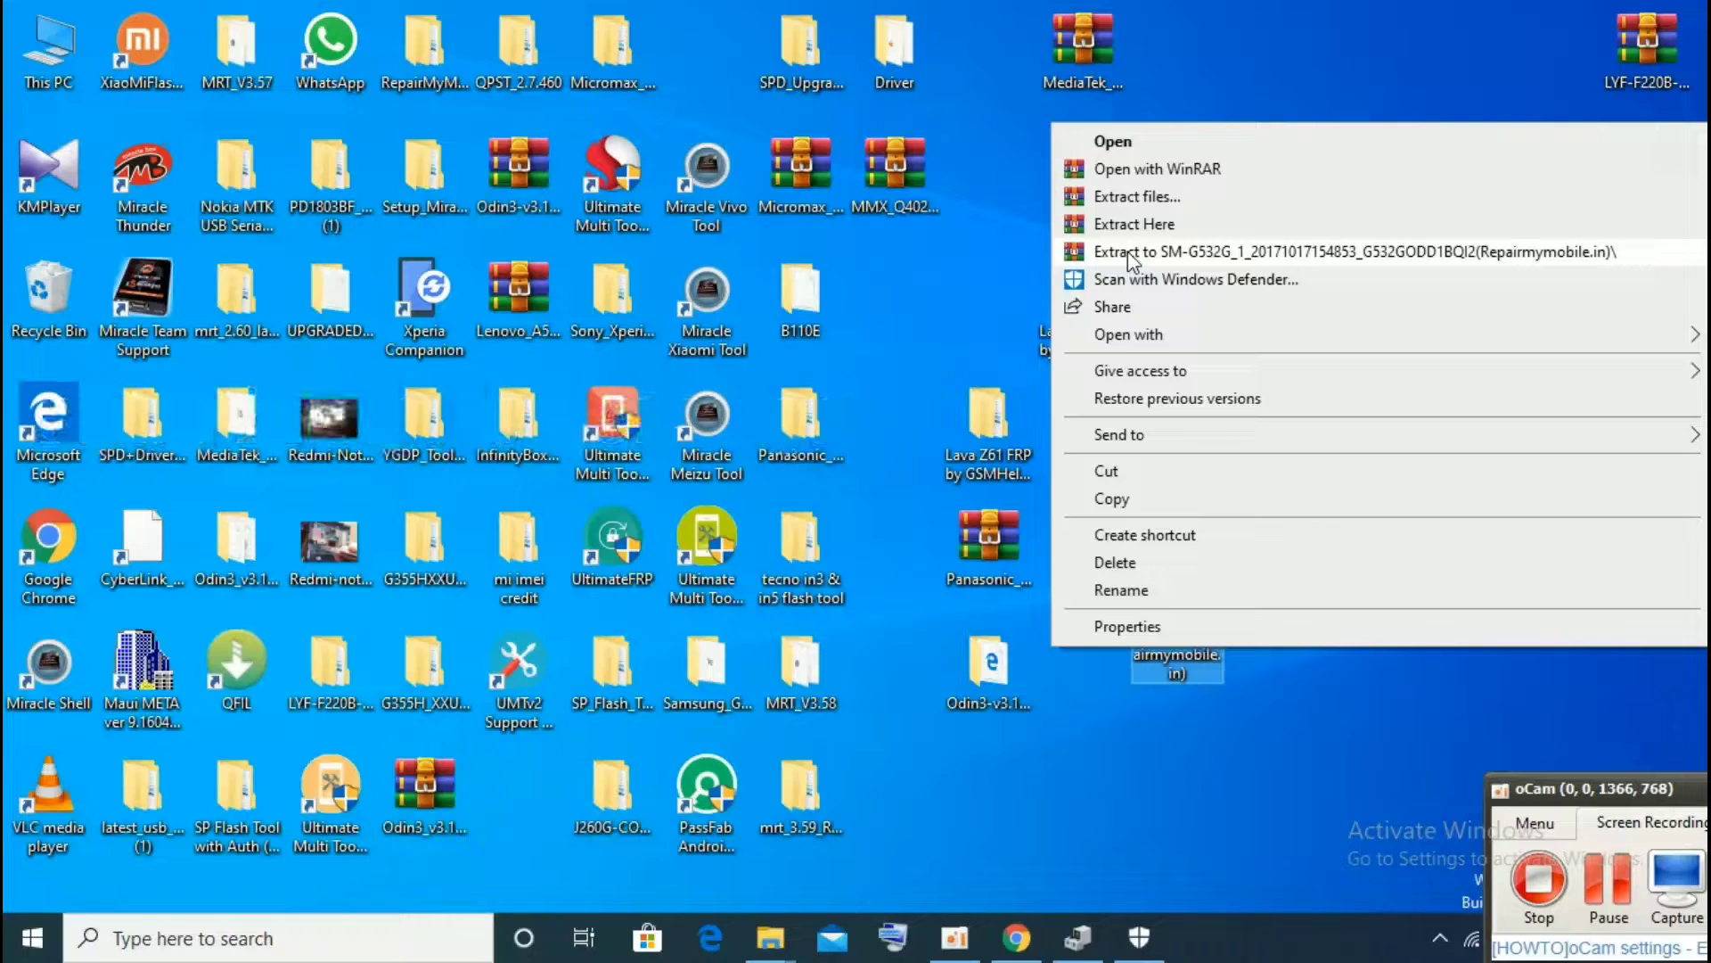
Move the extracted SM-G532G folder below the Odin3 archive on the desktop and open it to inspect its firmware files
{"action": "left_click_drag", "start_coordinate": [513, 171], "coordinate": [1214, 740]}
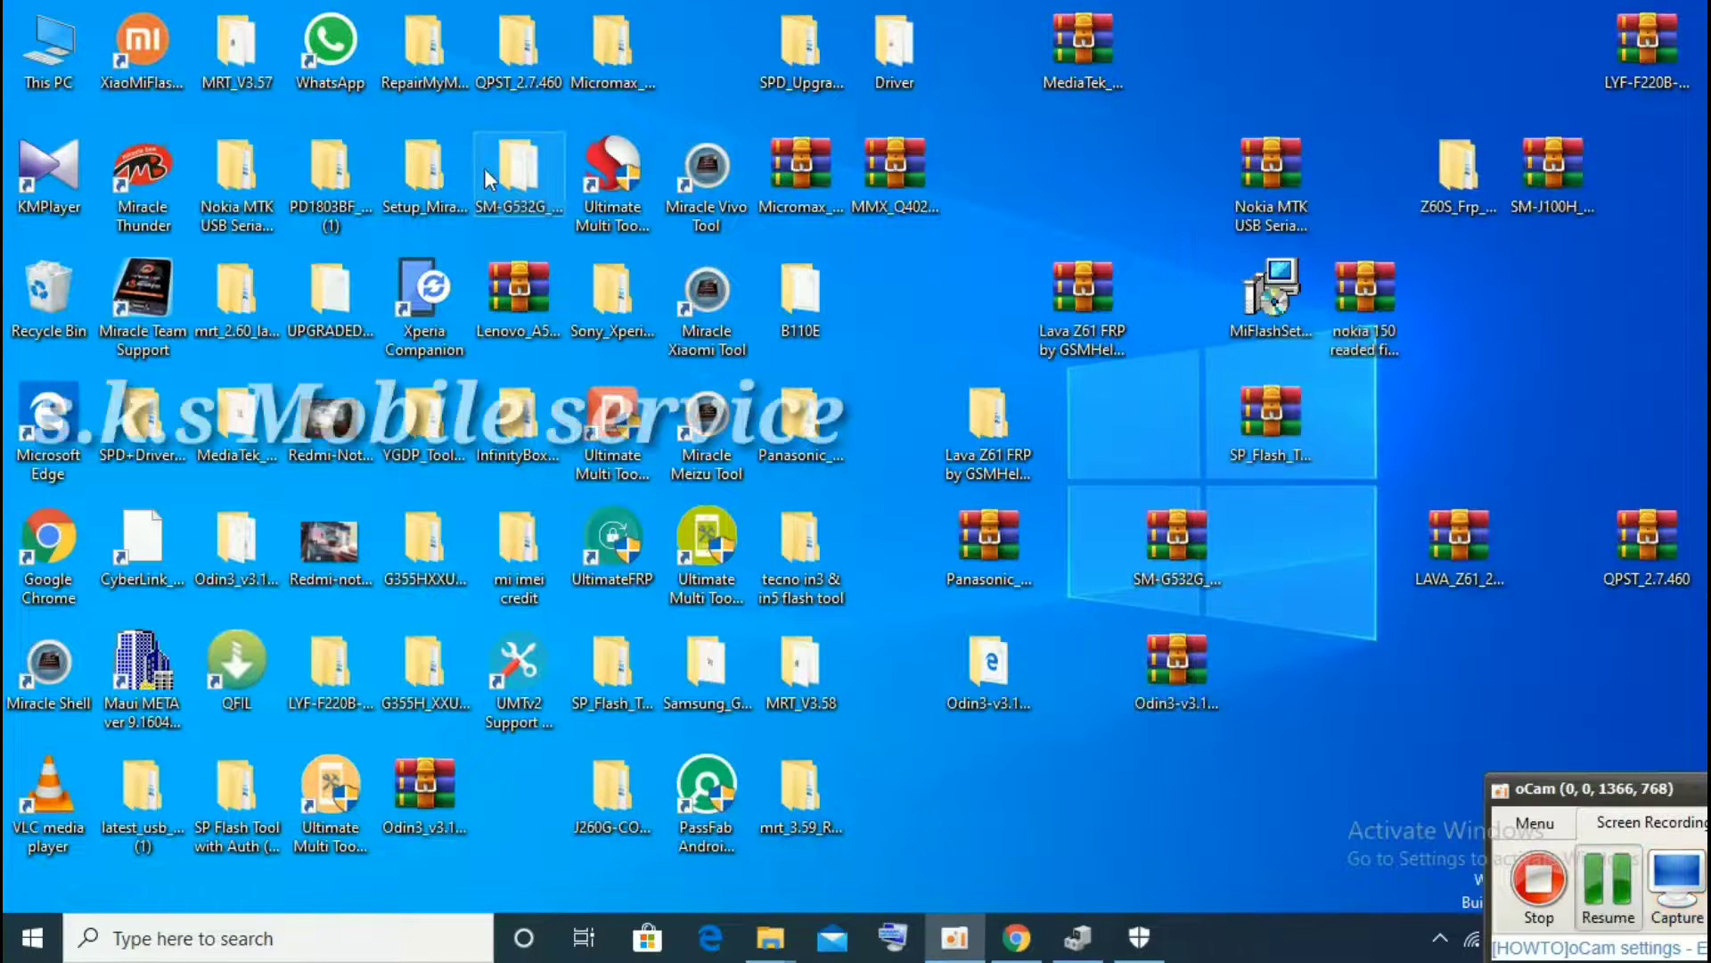
{"action": "left_click_drag", "start_coordinate": [494, 168], "coordinate": [1159, 798]}
{"action": "double_click", "coordinate": [1183, 840]}
{"action": "left_click_drag", "start_coordinate": [508, 553], "coordinate": [478, 239]}
{"action": "left_click", "coordinate": [954, 937]}
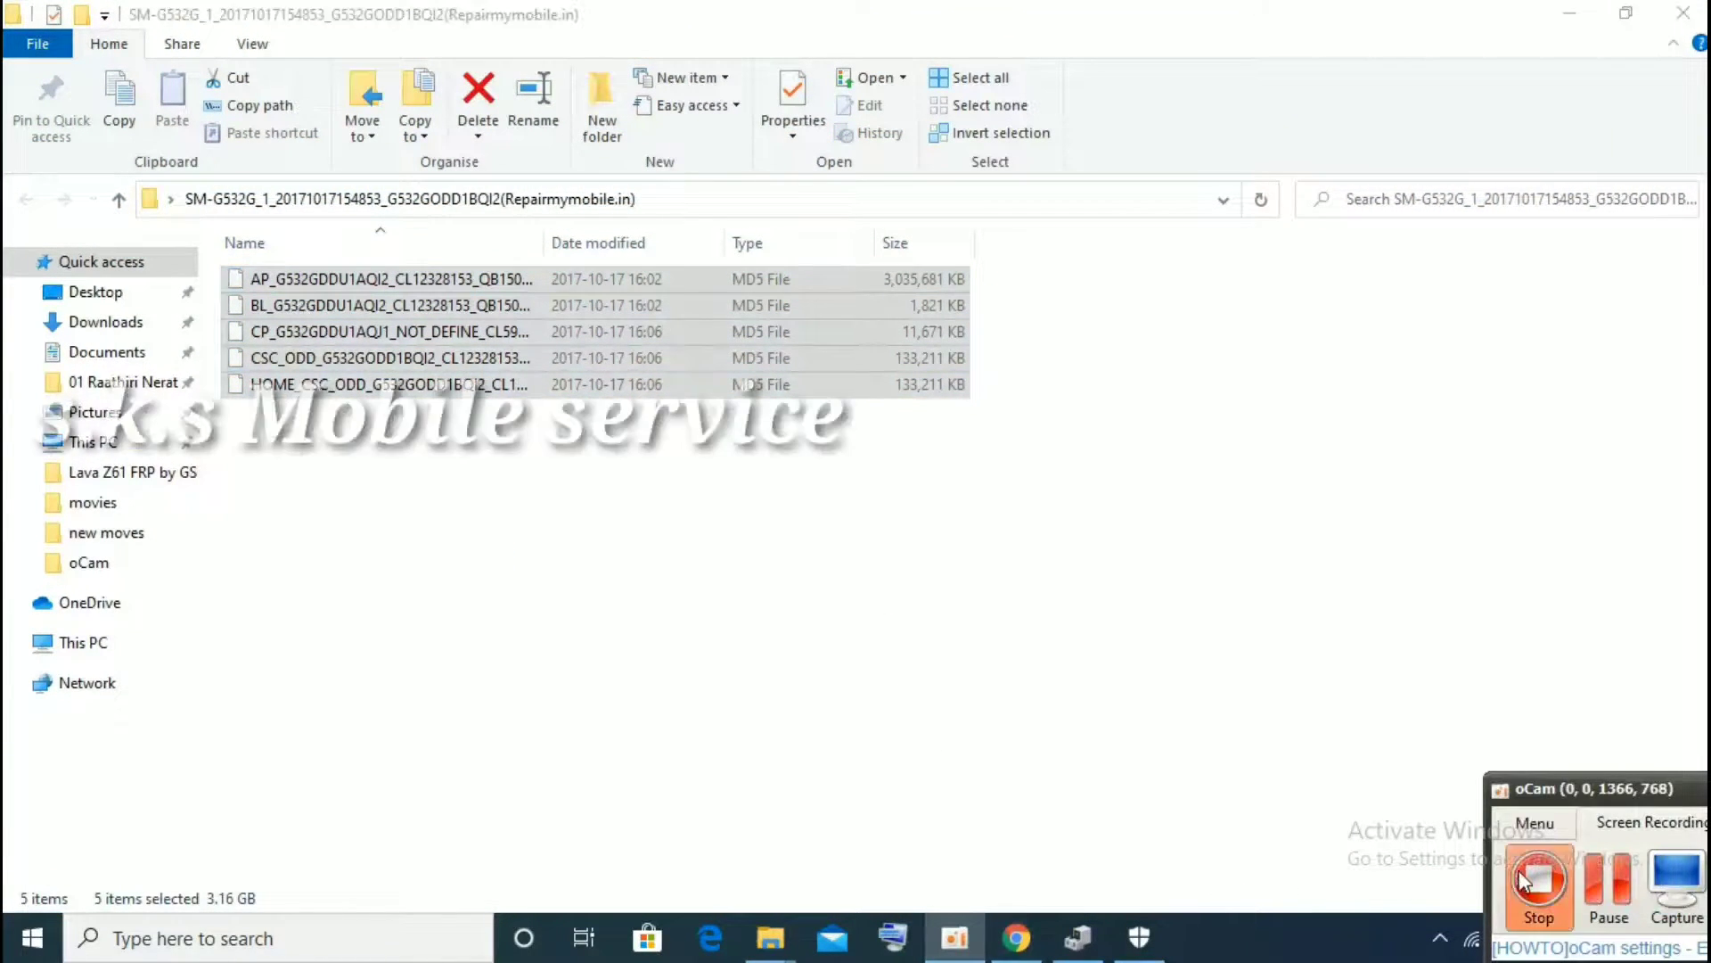
{"action": "left_click_drag", "start_coordinate": [365, 522], "coordinate": [375, 268]}
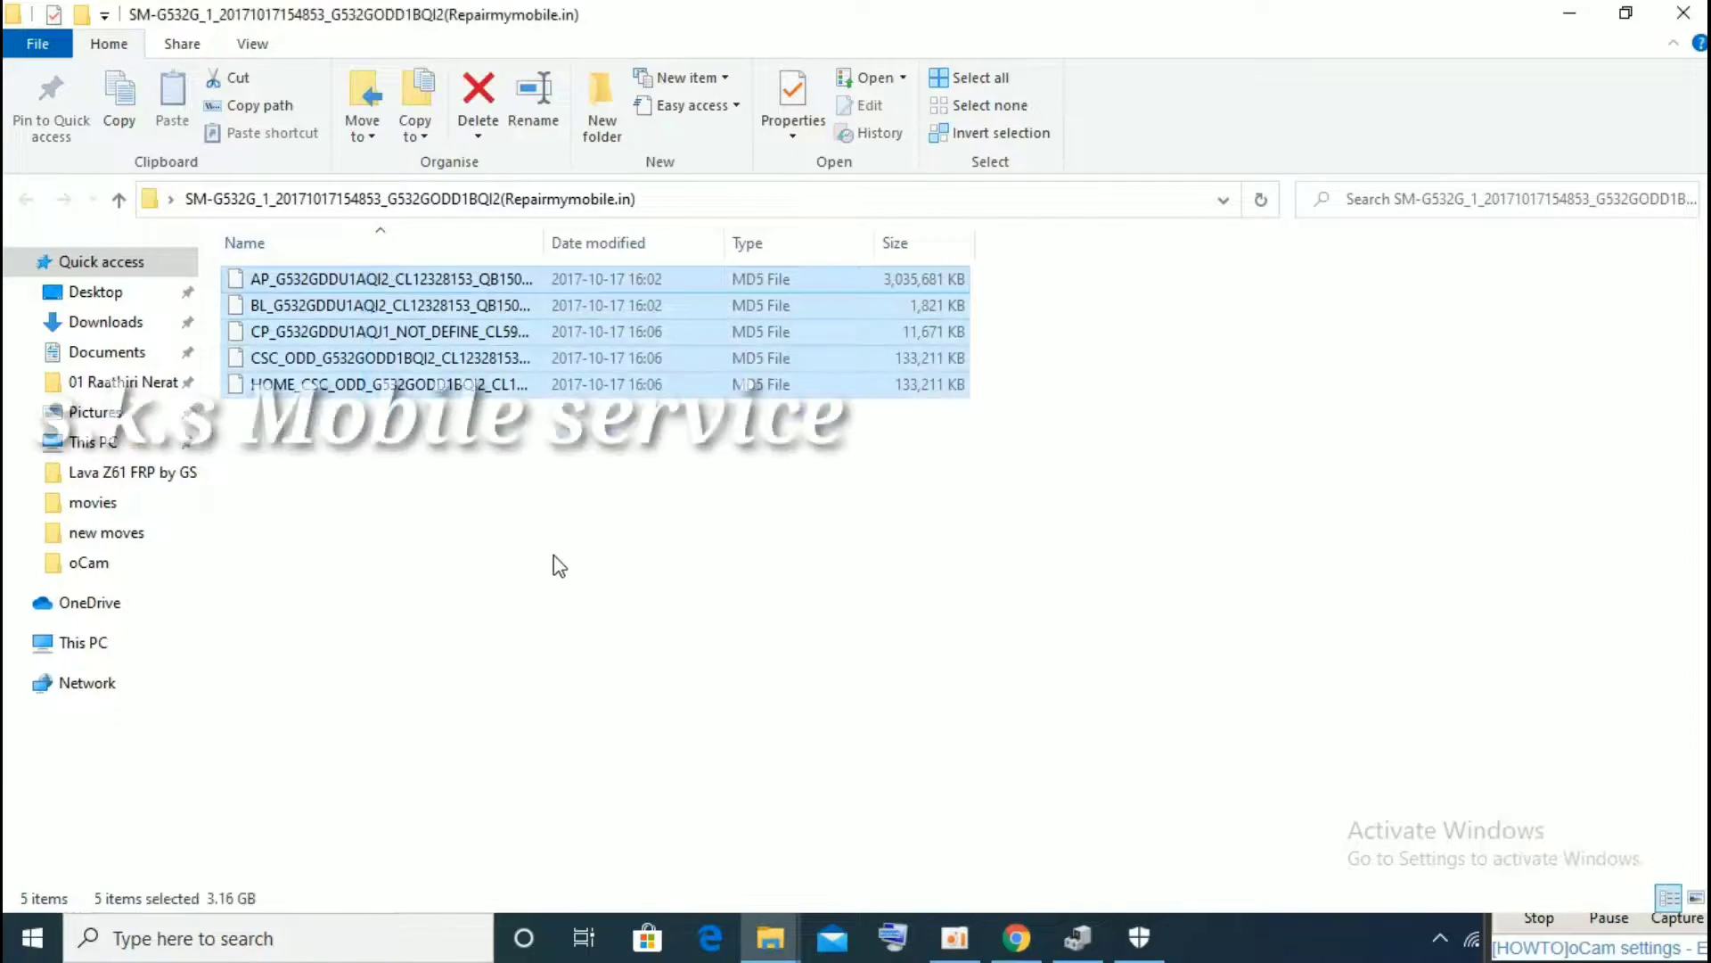
{"action": "left_click", "coordinate": [554, 565]}
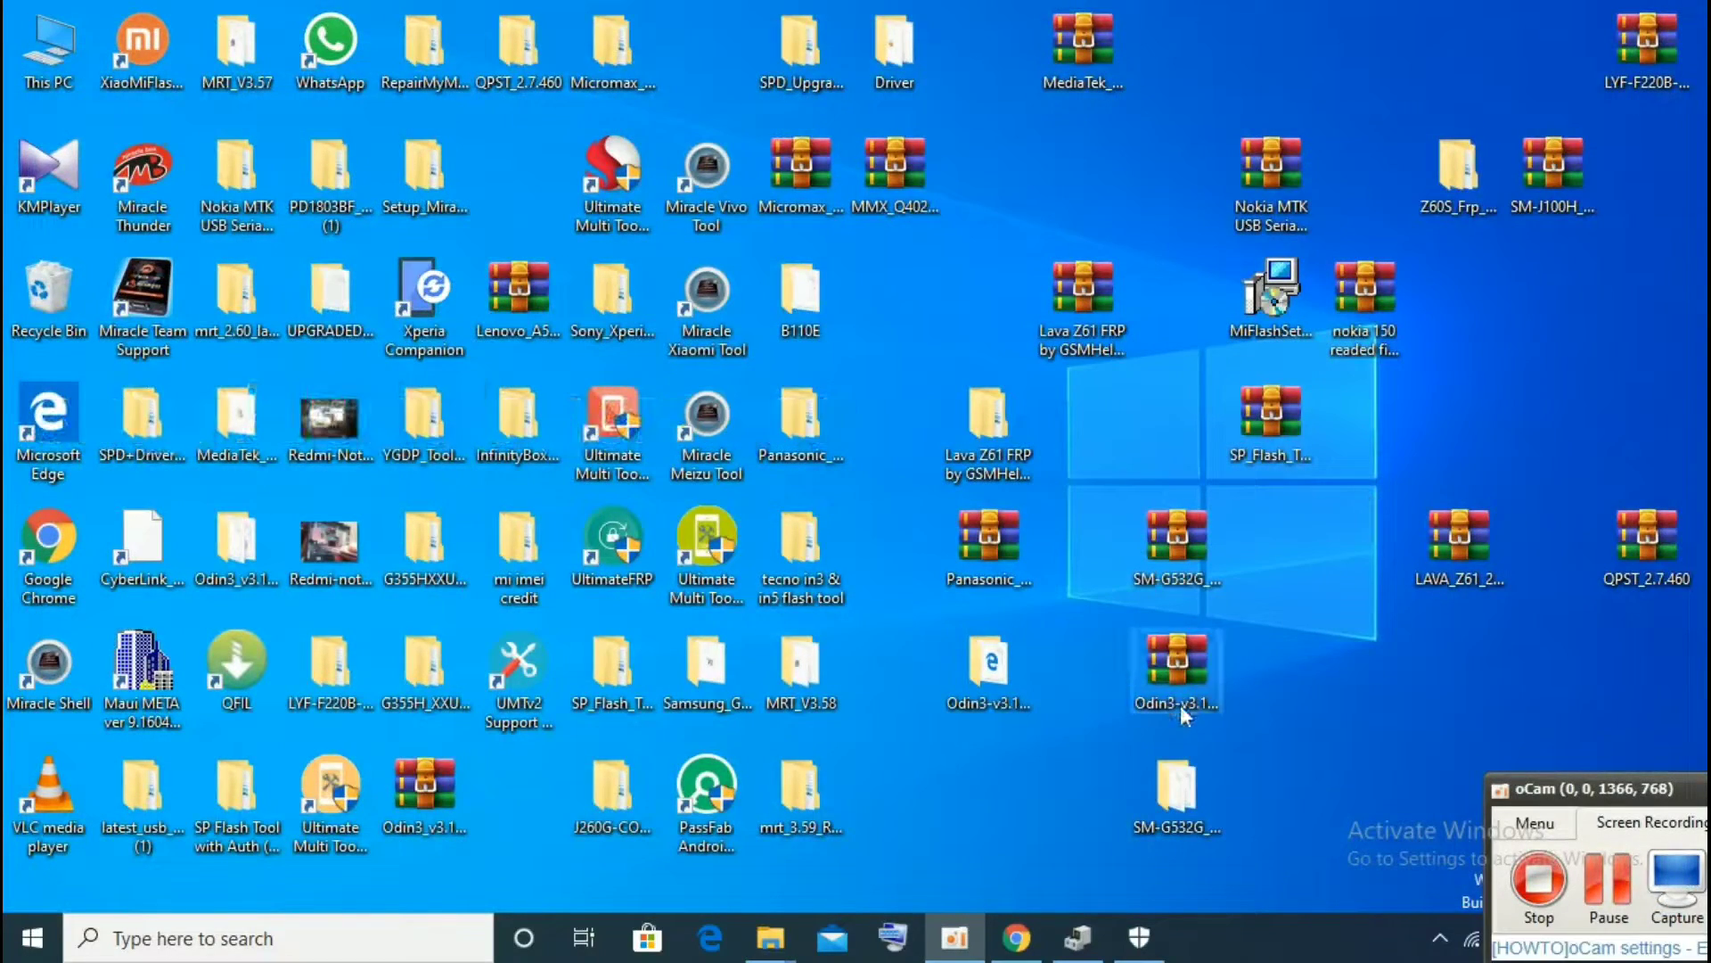
Launch Odin3_v3.14.4 from the Odin3-v3.14.4_RepairMyMobile folder on the desktop and accept its startup notice
{"action": "left_click", "coordinate": [1015, 664]}
{"action": "double_click", "coordinate": [1014, 663]}
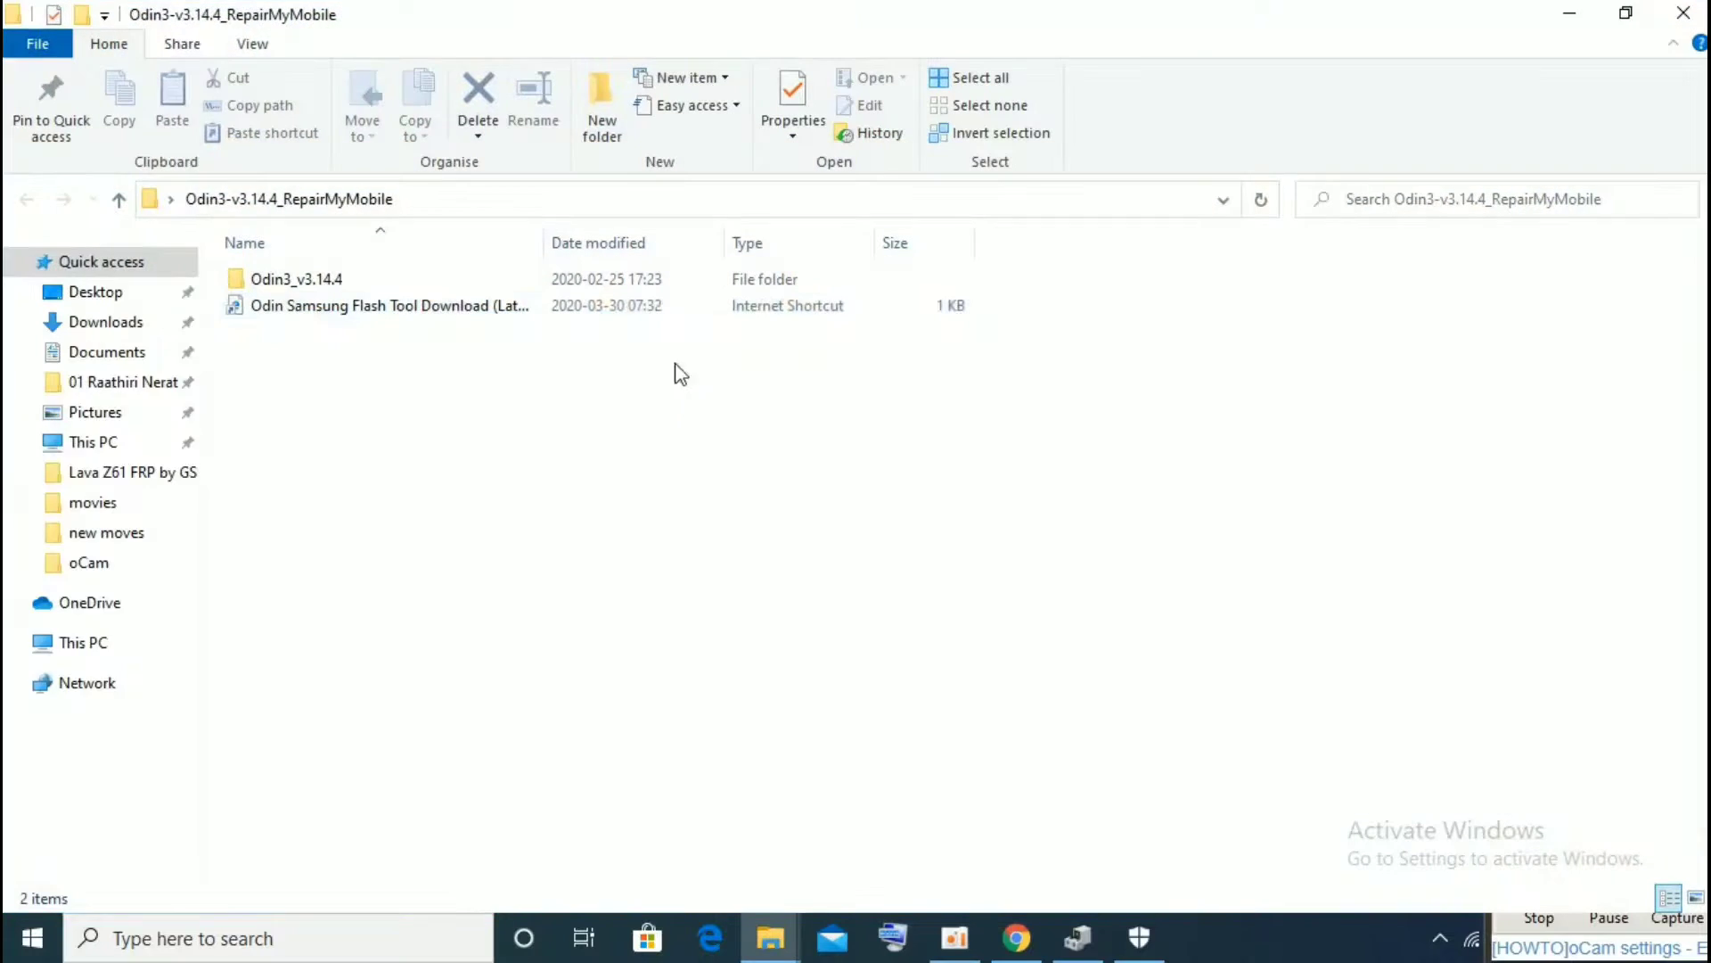
{"action": "double_click", "coordinate": [475, 281]}
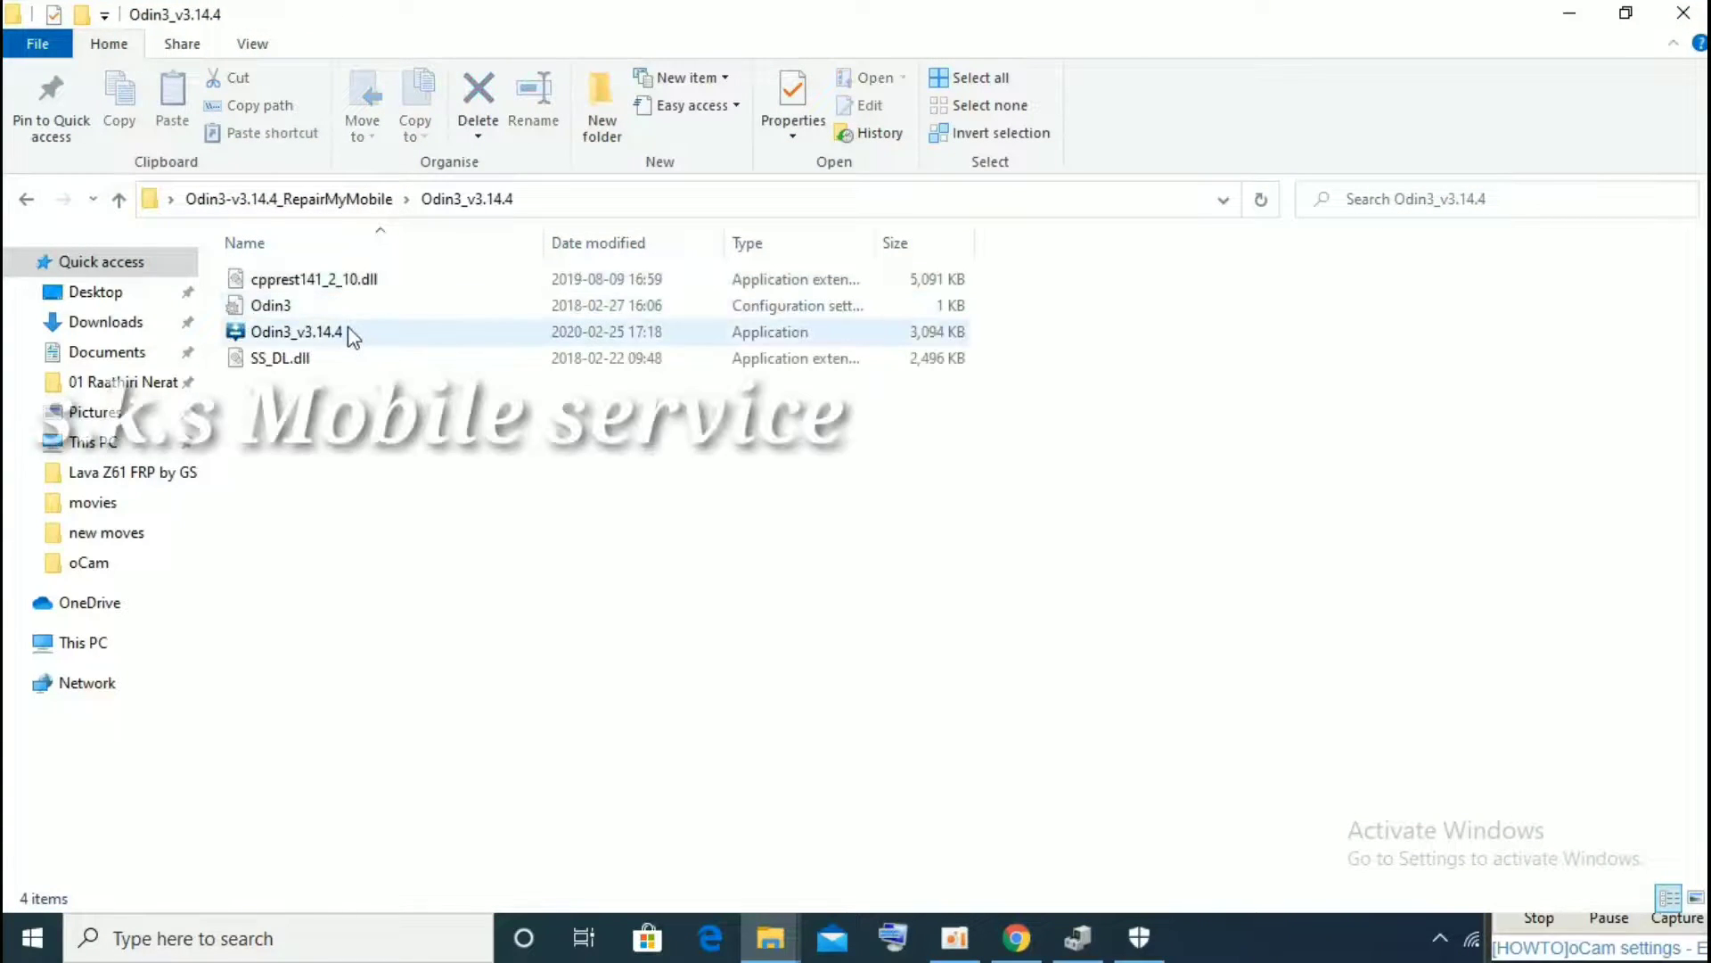
{"action": "double_click", "coordinate": [347, 330]}
{"action": "left_click", "coordinate": [1571, 14]}
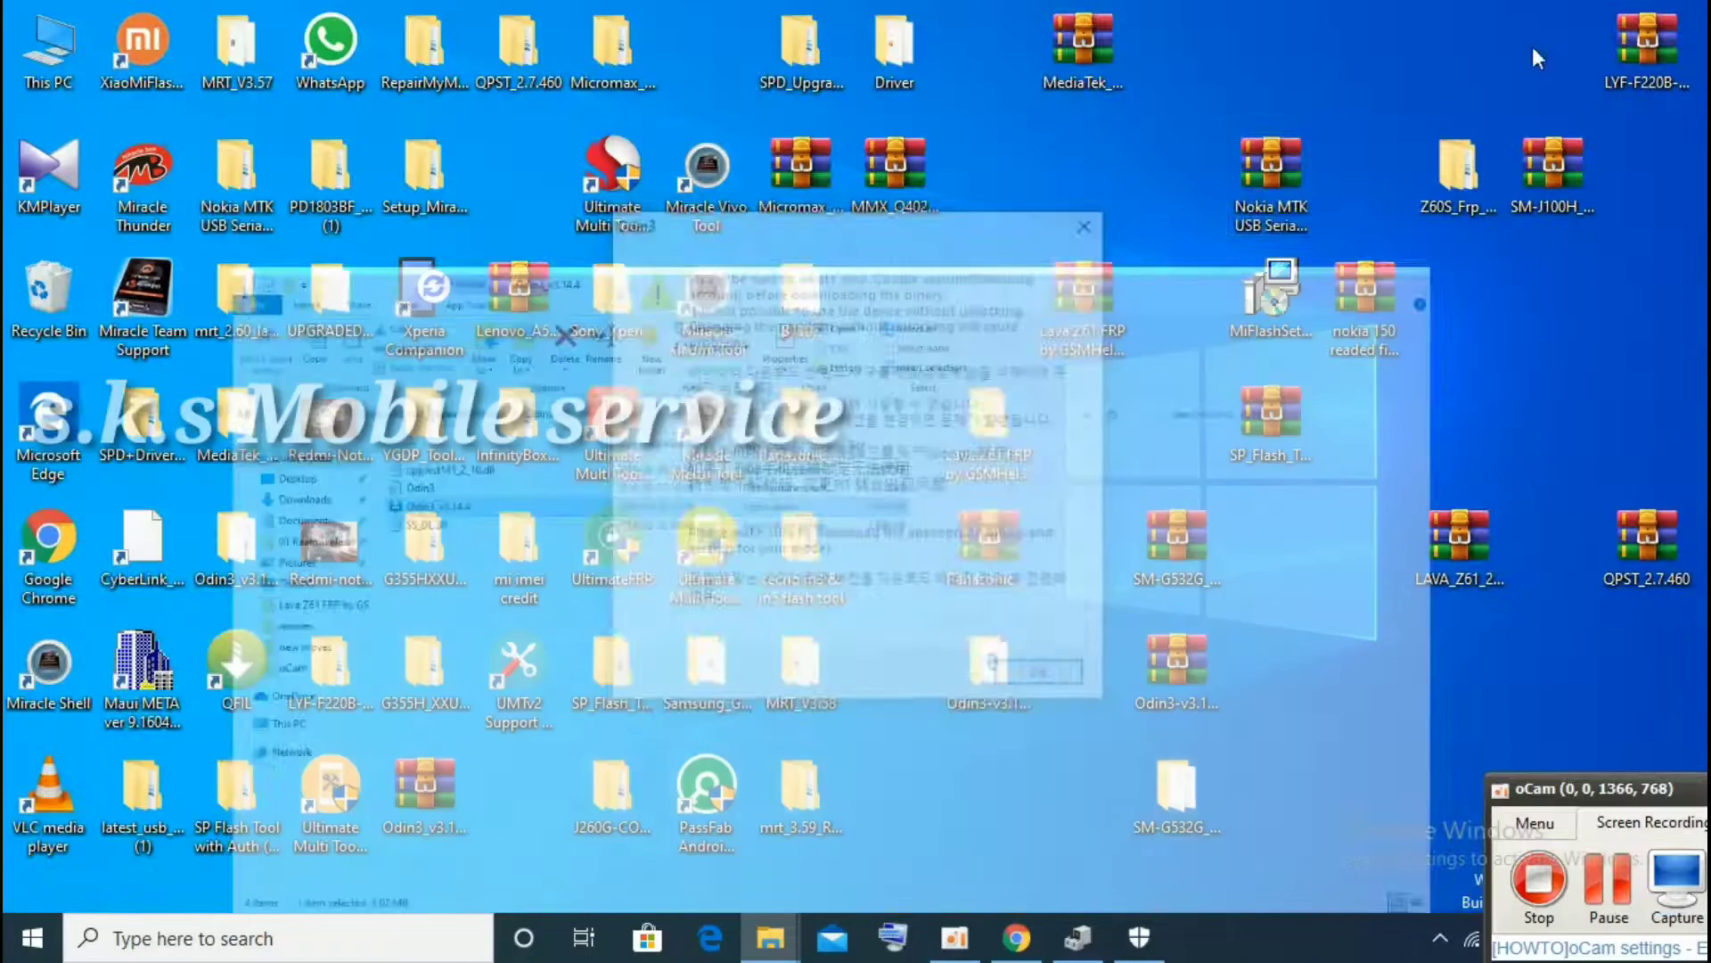
{"action": "left_click", "coordinate": [1034, 675]}
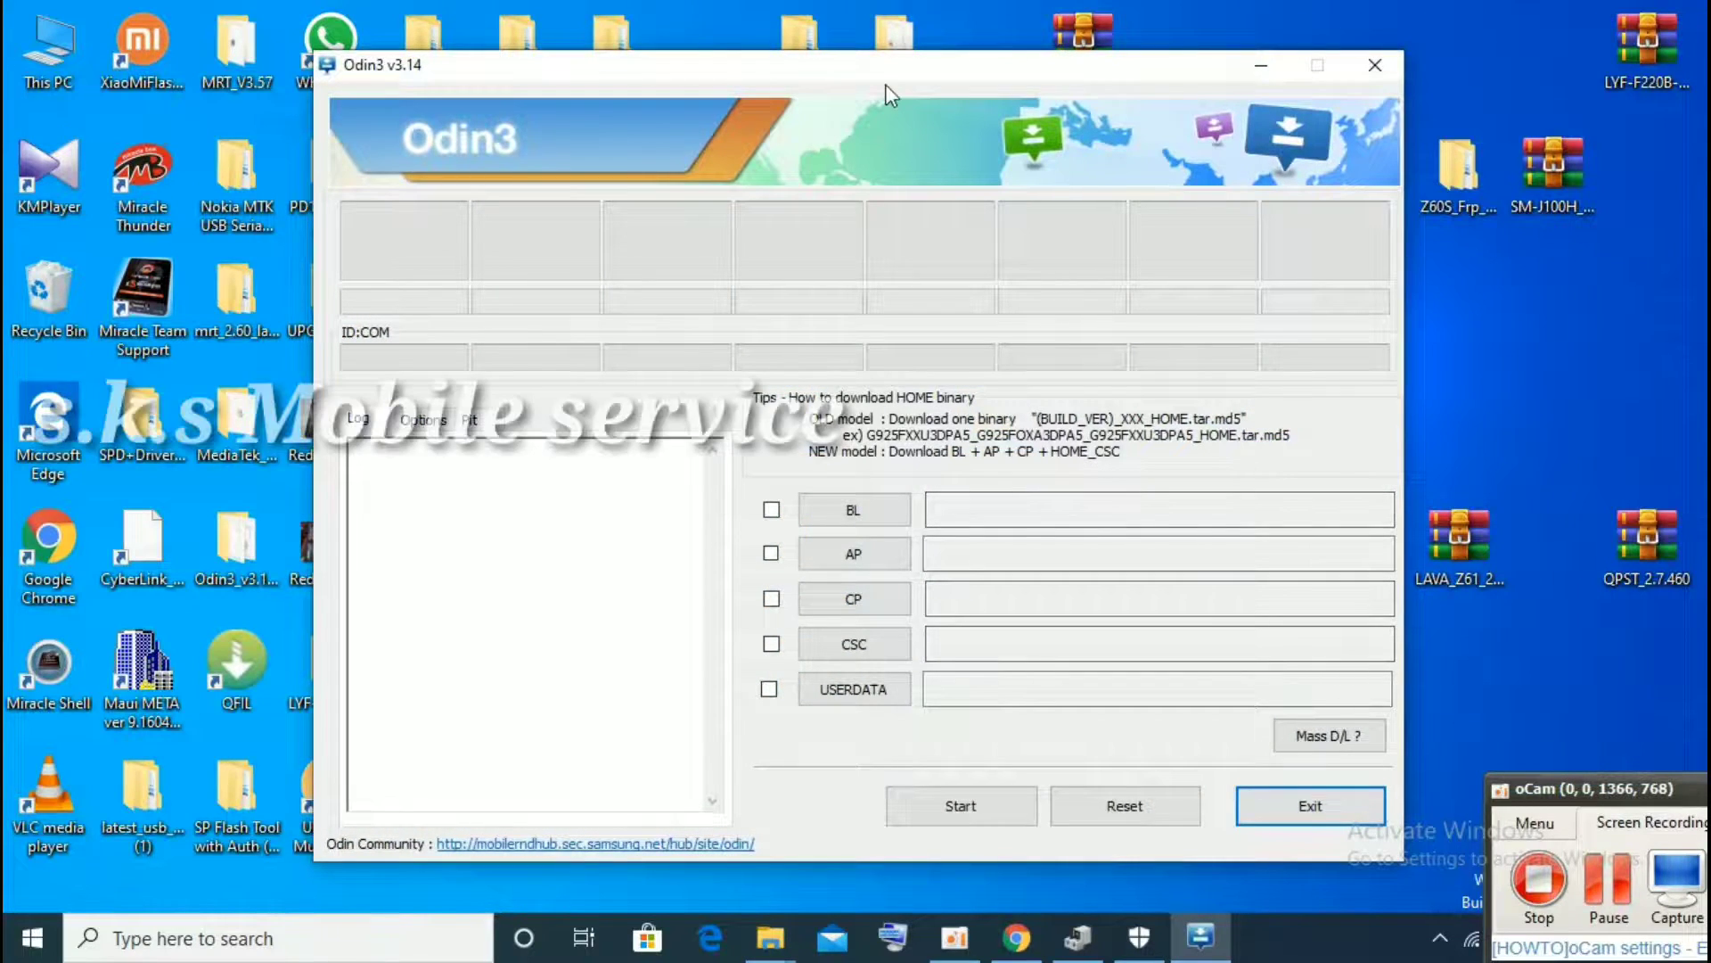
{"action": "left_click_drag", "start_coordinate": [885, 73], "coordinate": [900, 98]}
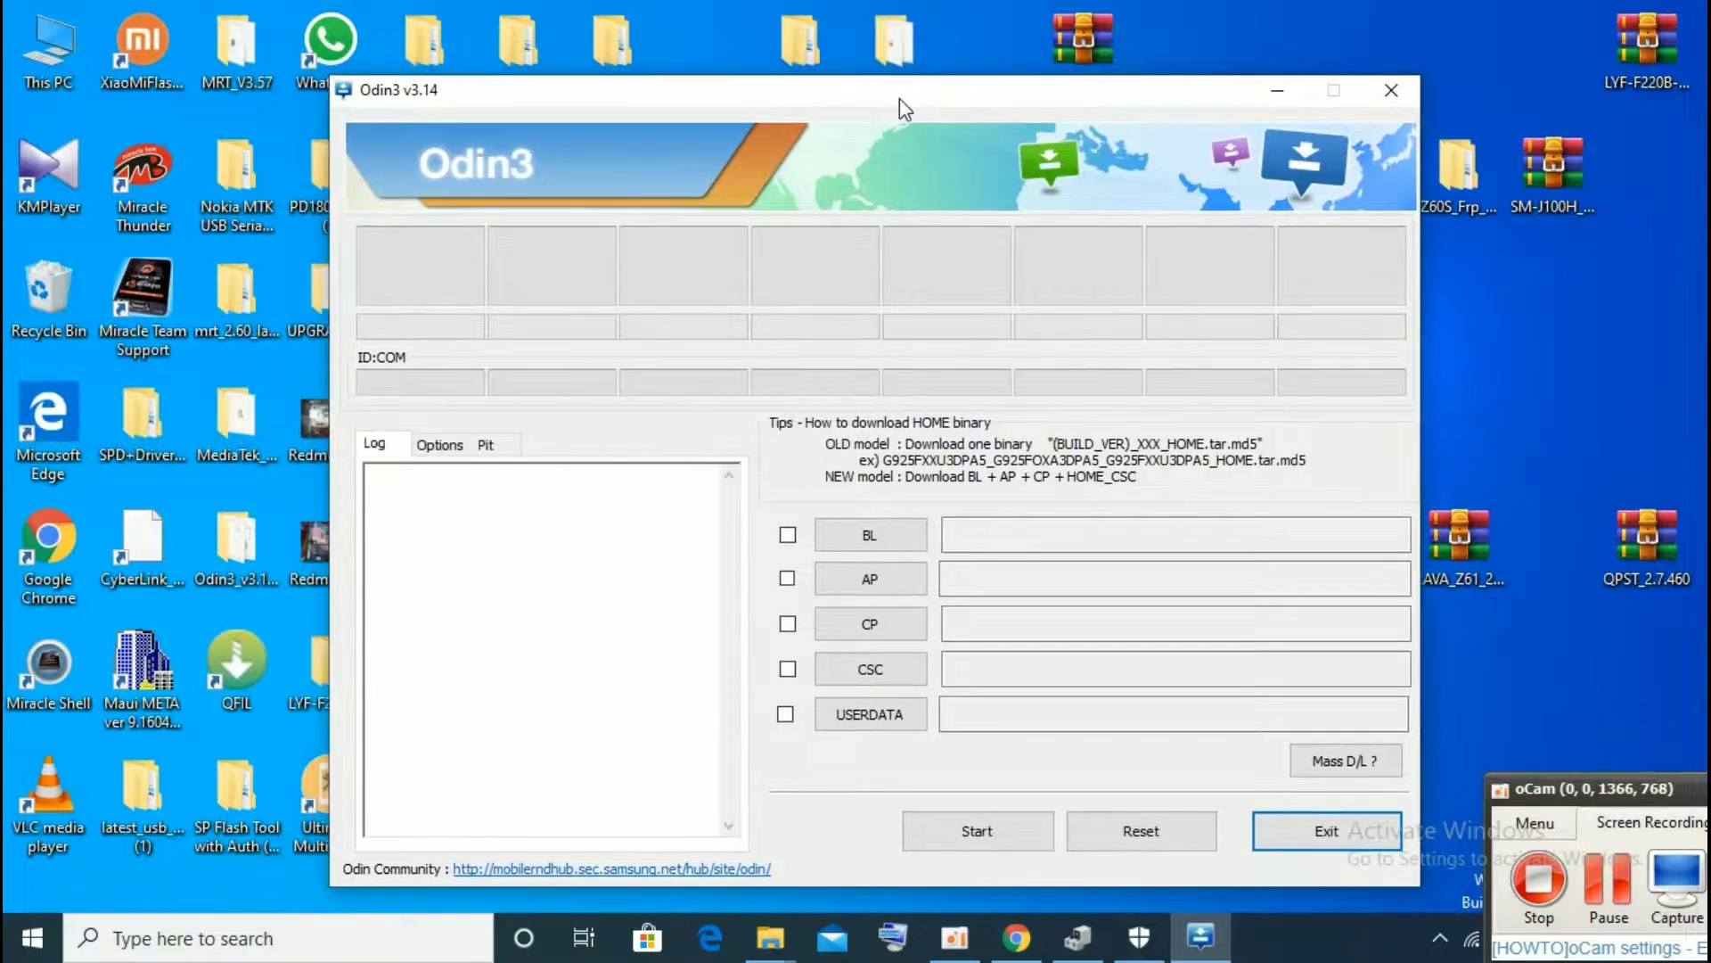
Check the real-time protection setting in Windows Security and minimise its window
{"action": "left_click", "coordinate": [1606, 869]}
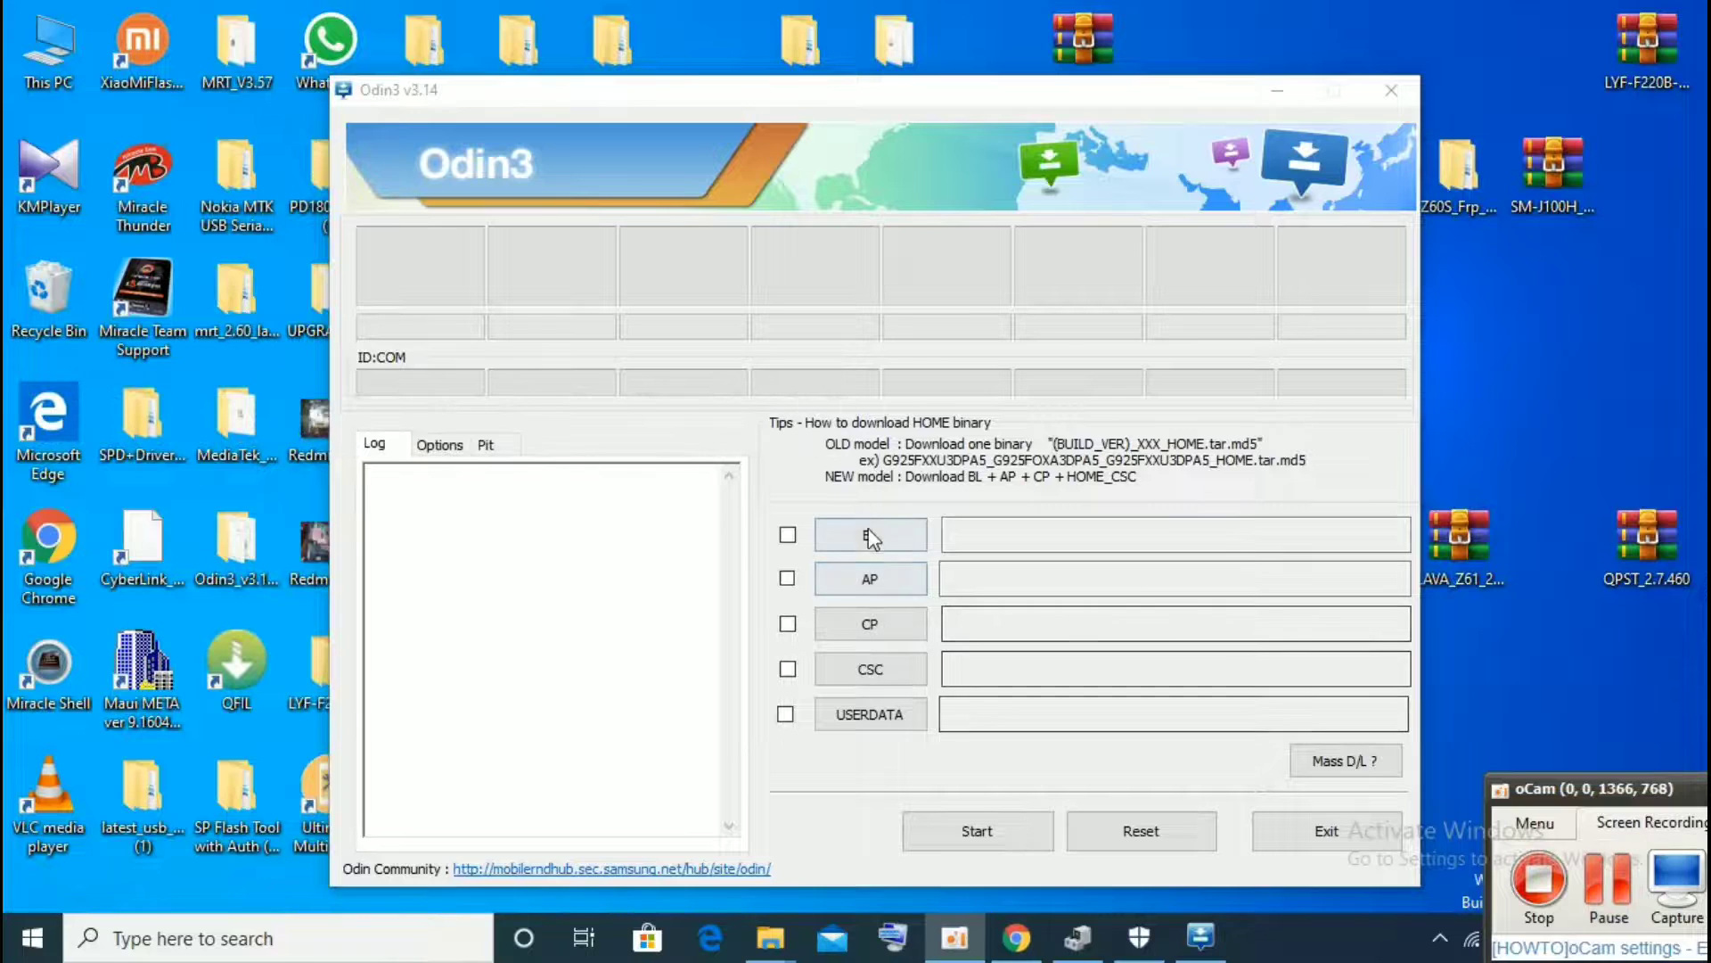
{"action": "left_click", "coordinate": [1138, 938]}
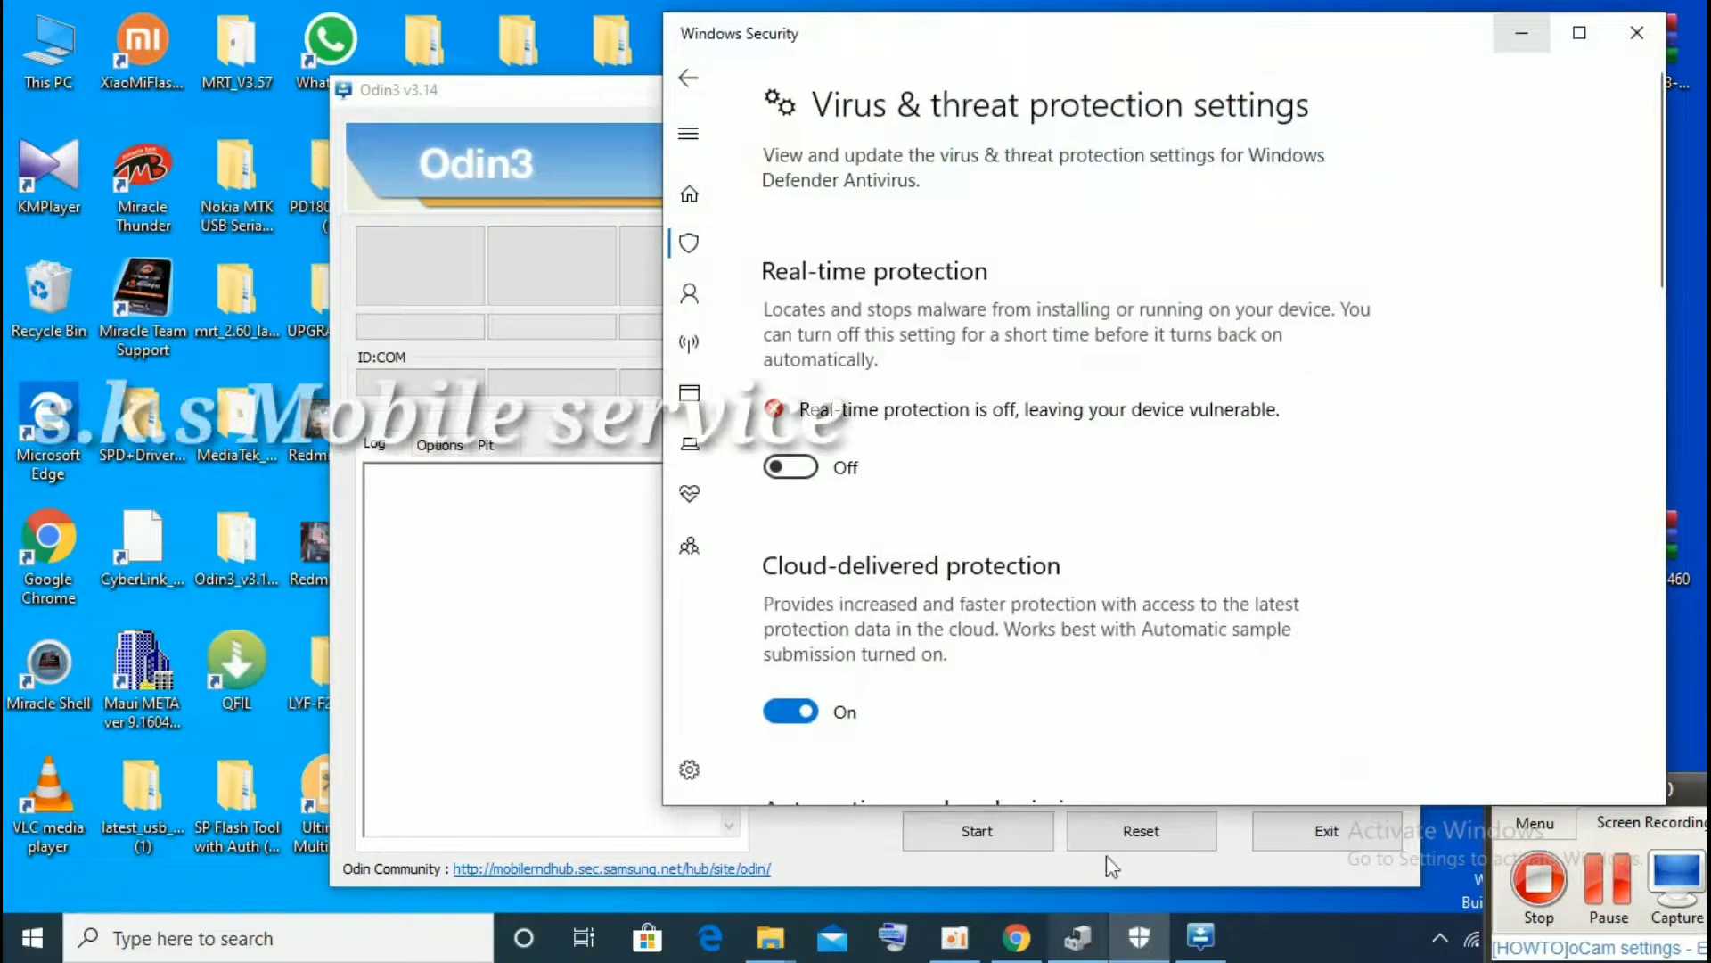
{"action": "left_click", "coordinate": [1513, 49]}
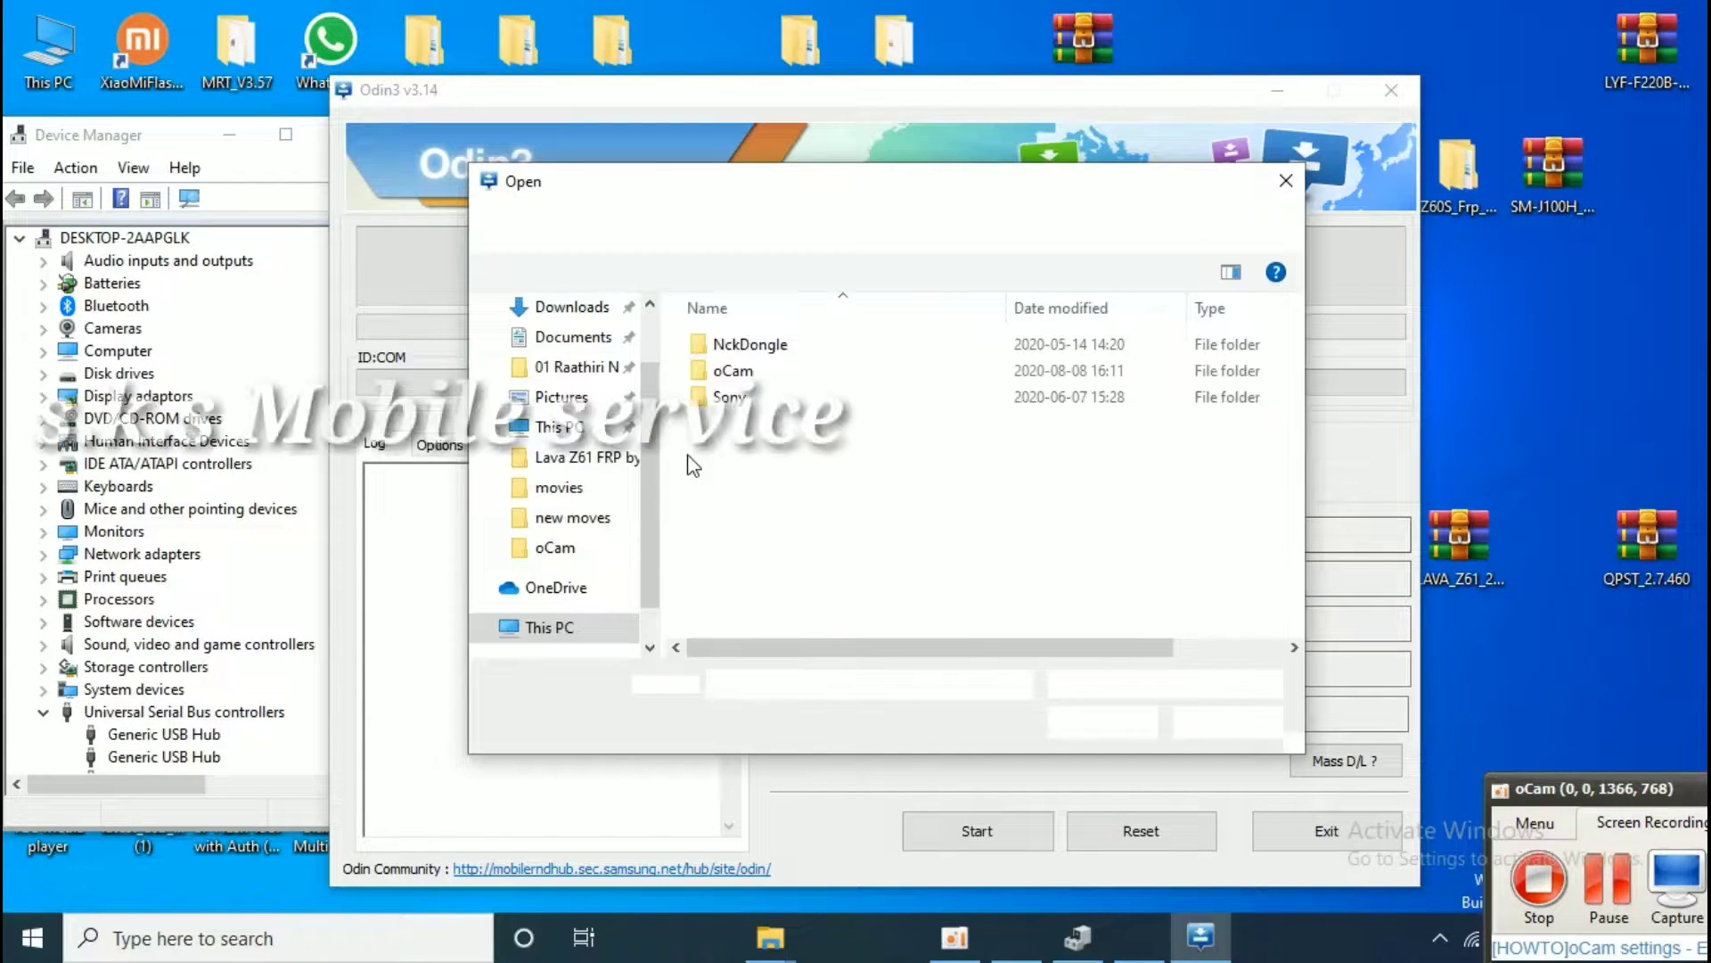
{"action": "left_click", "coordinate": [582, 360]}
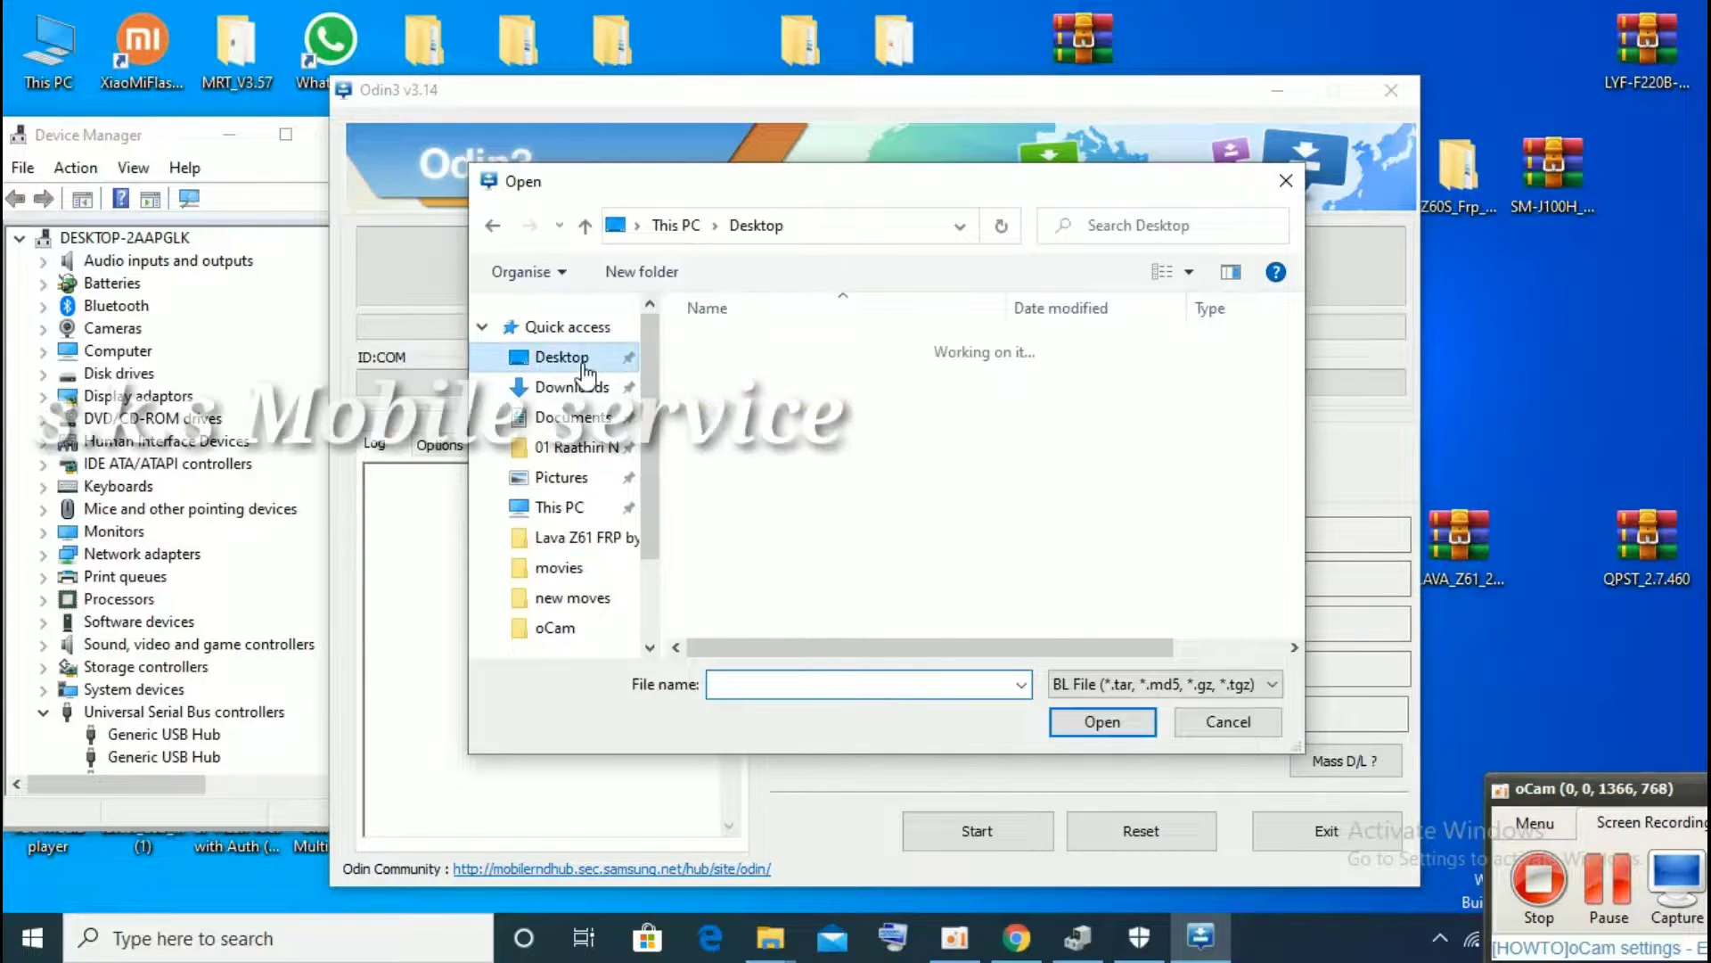
{"action": "left_click_drag", "start_coordinate": [1297, 375], "coordinate": [1292, 345]}
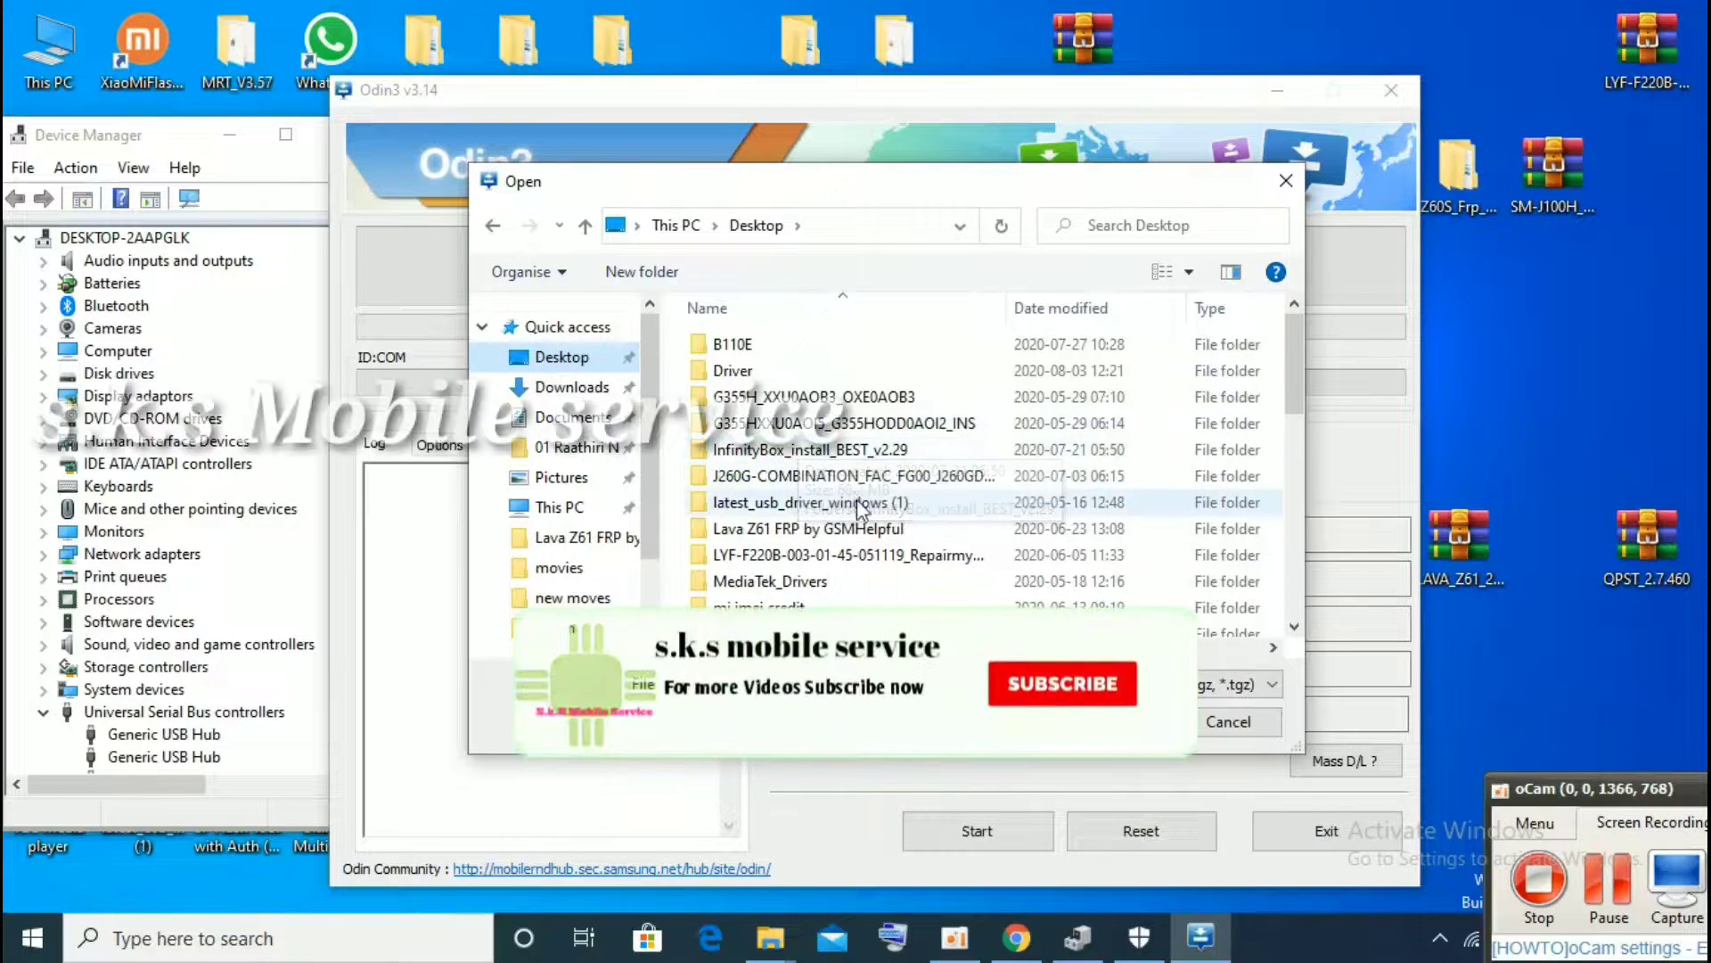
{"action": "scroll", "coordinate": [878, 535], "scroll_direction": "down", "scroll_amount": 10}
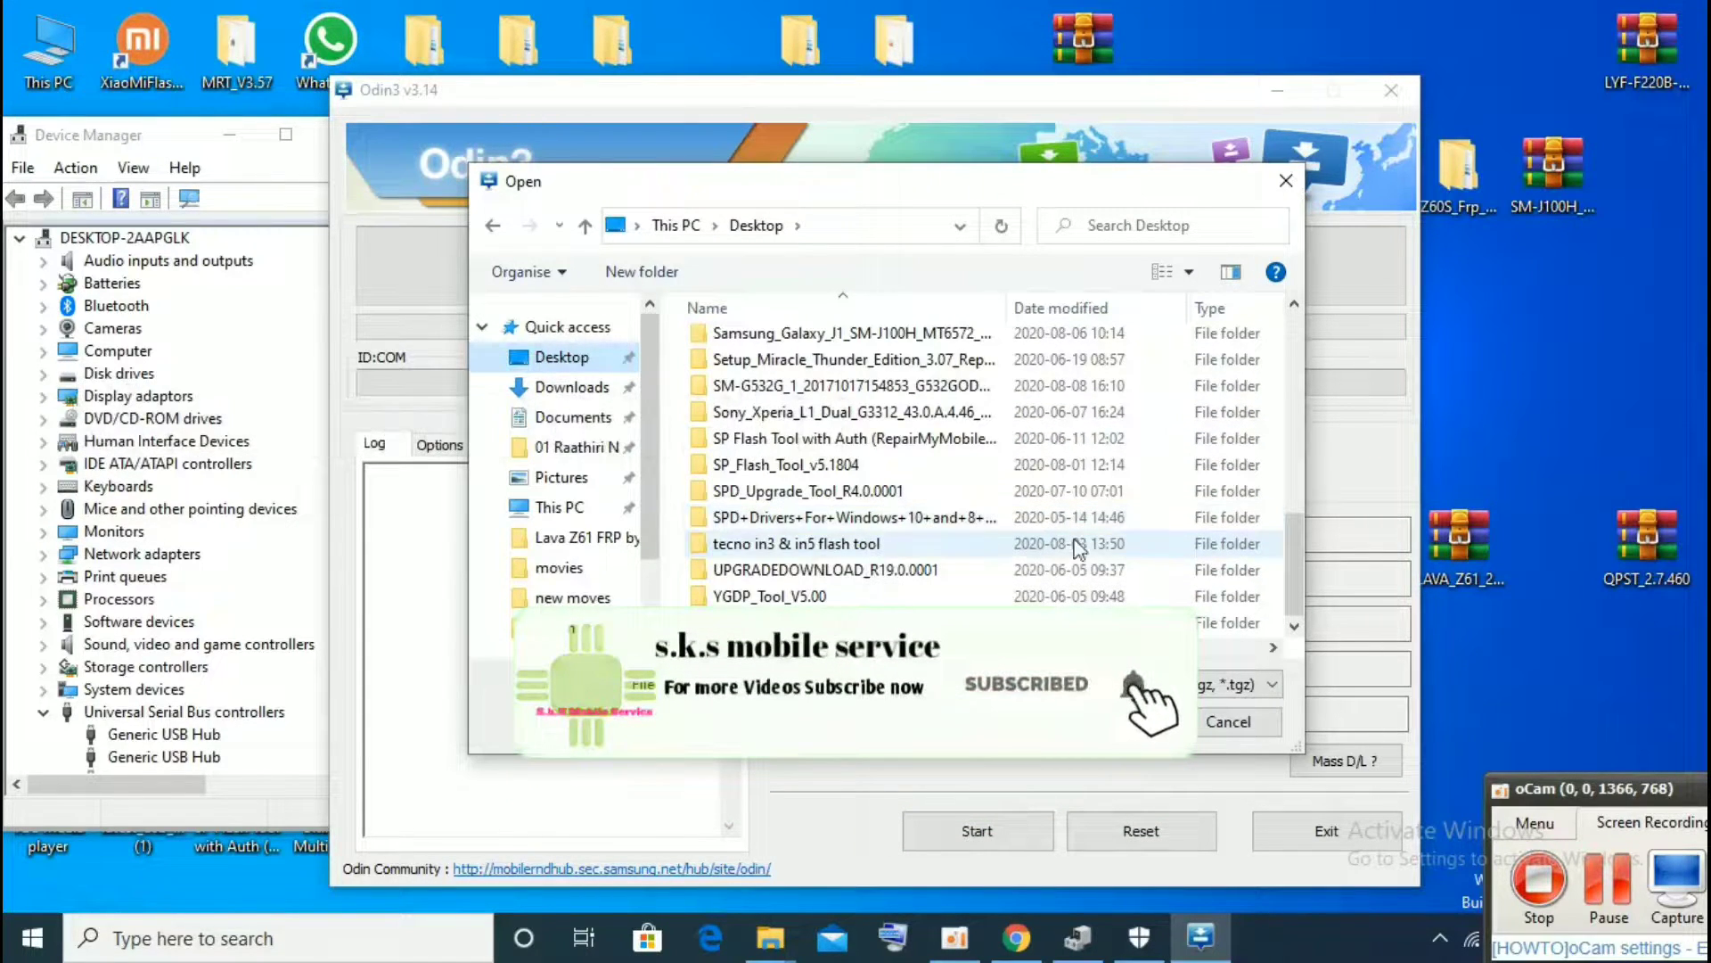
{"action": "scroll", "coordinate": [958, 566], "scroll_direction": "up", "scroll_amount": 5}
{"action": "scroll", "coordinate": [958, 565], "scroll_direction": "up", "scroll_amount": 2}
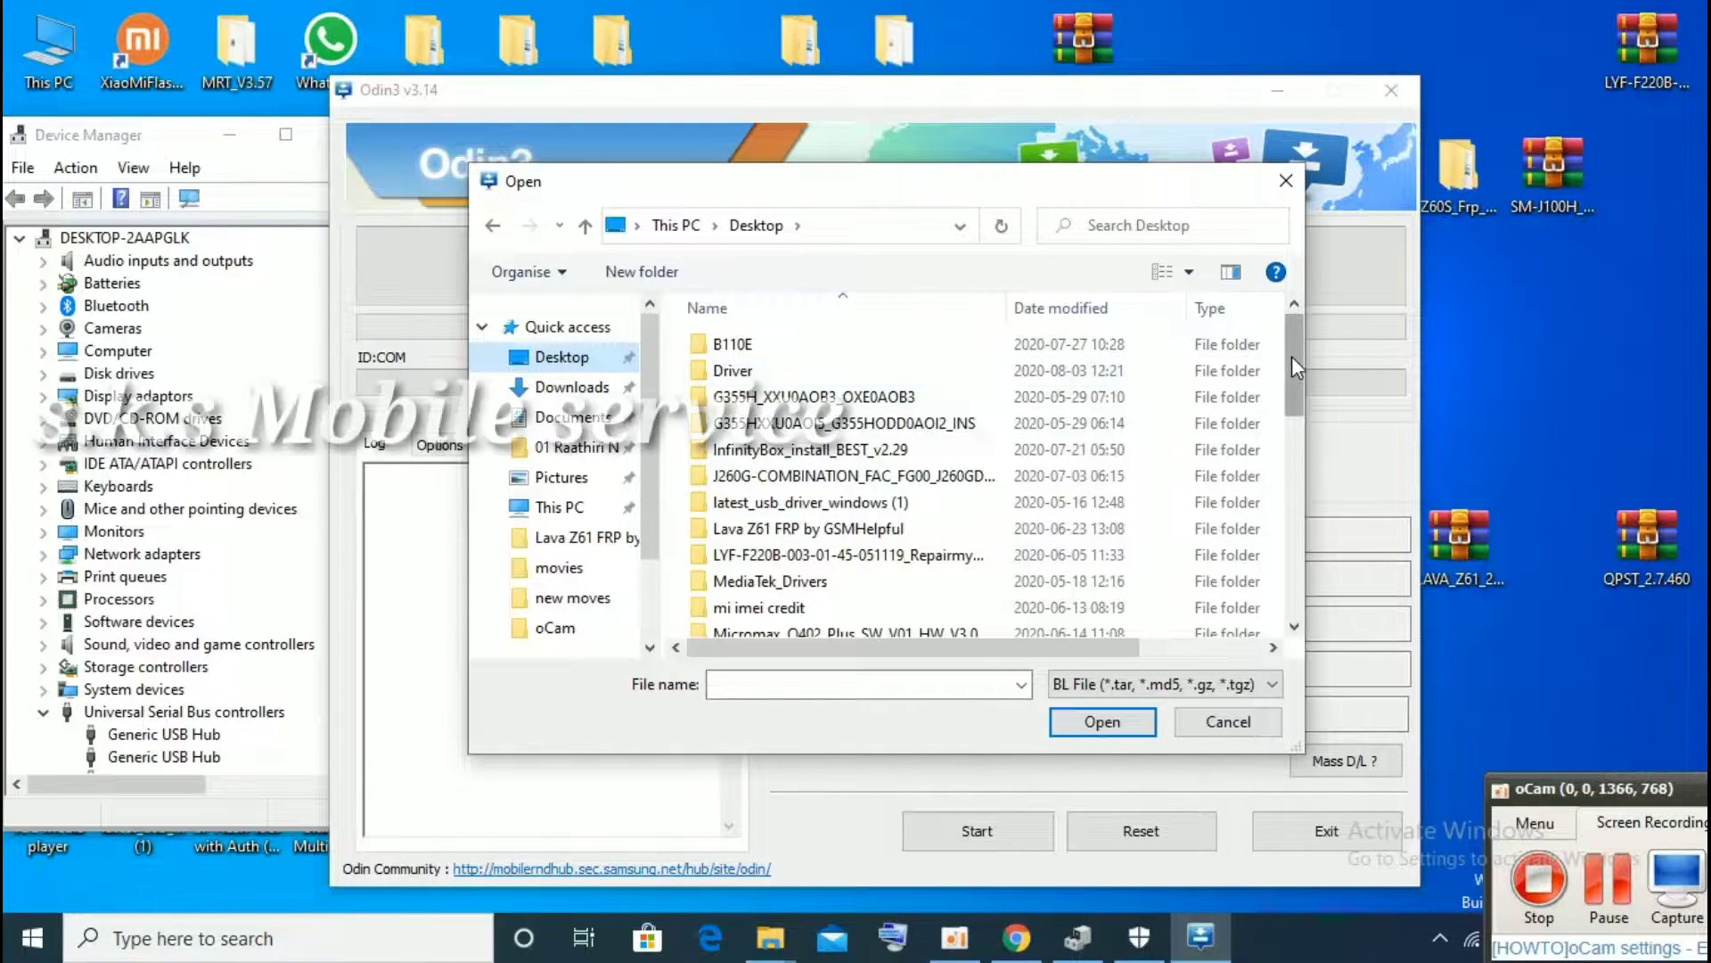
{"action": "mouse_move", "coordinate": [1292, 355]}
{"action": "left_mouse_down"}
{"action": "mouse_move", "coordinate": [1277, 565]}
{"action": "mouse_move", "coordinate": [1274, 345]}
{"action": "left_mouse_up"}
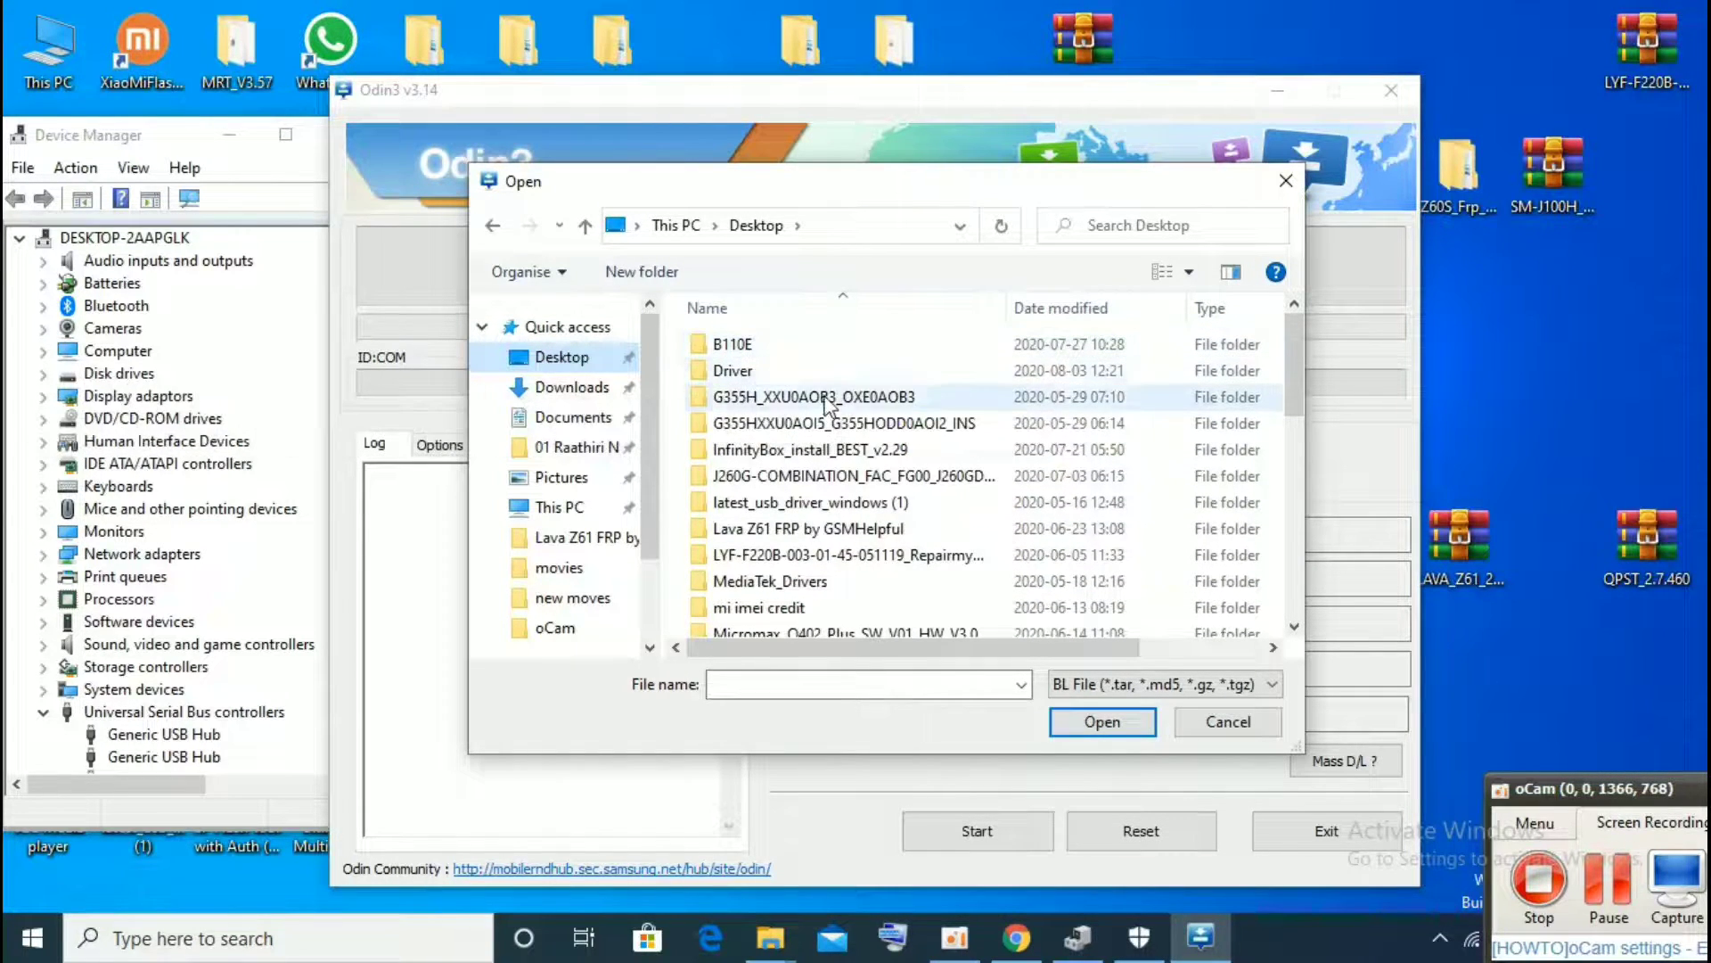
{"action": "scroll", "coordinate": [834, 472], "scroll_direction": "down", "scroll_amount": 2}
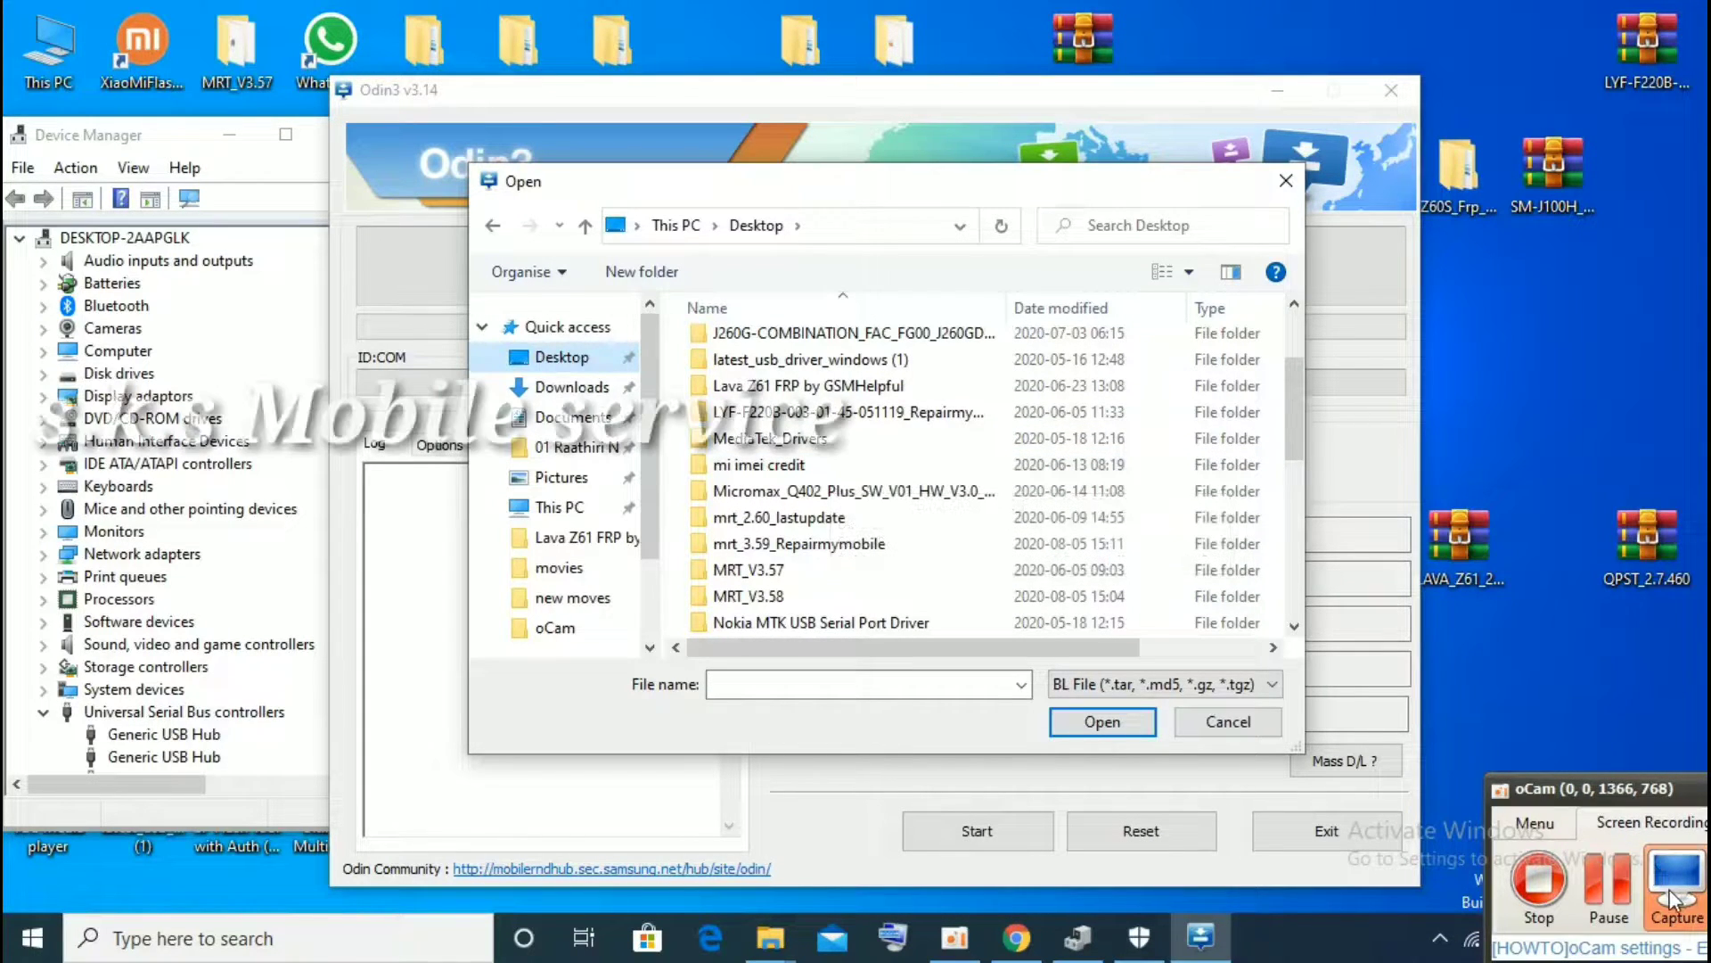
{"action": "scroll", "coordinate": [846, 535], "scroll_direction": "down", "scroll_amount": 5}
{"action": "left_click", "coordinate": [847, 521]}
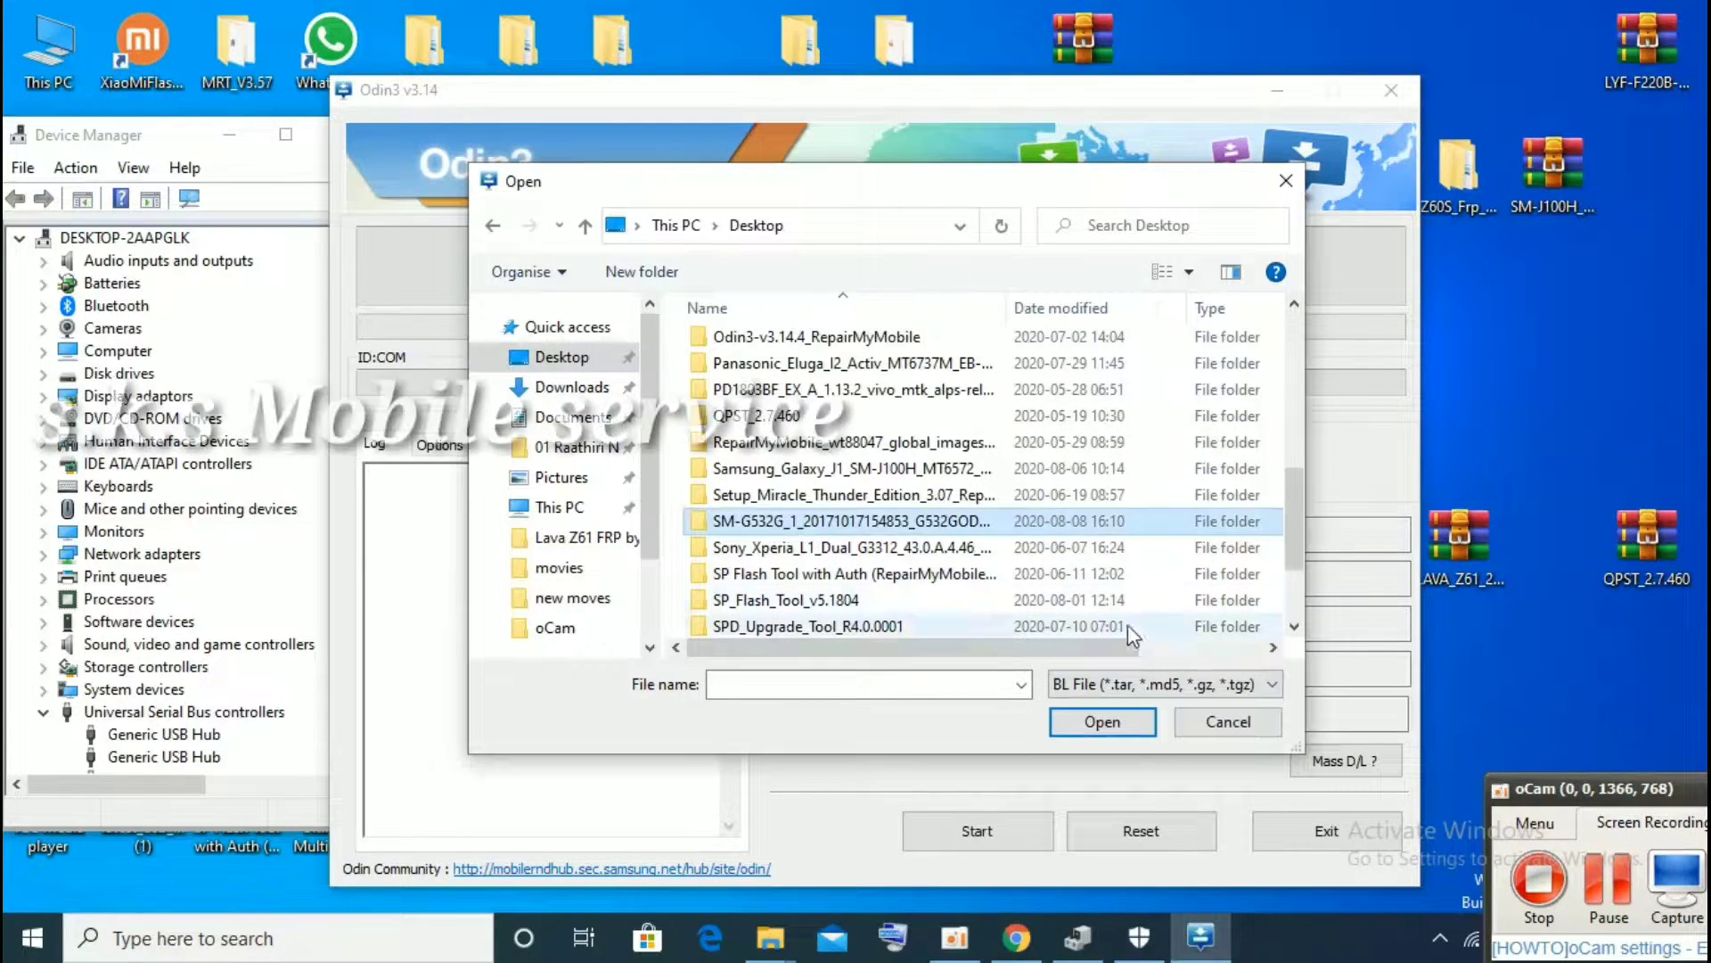
{"action": "left_click", "coordinate": [1101, 722]}
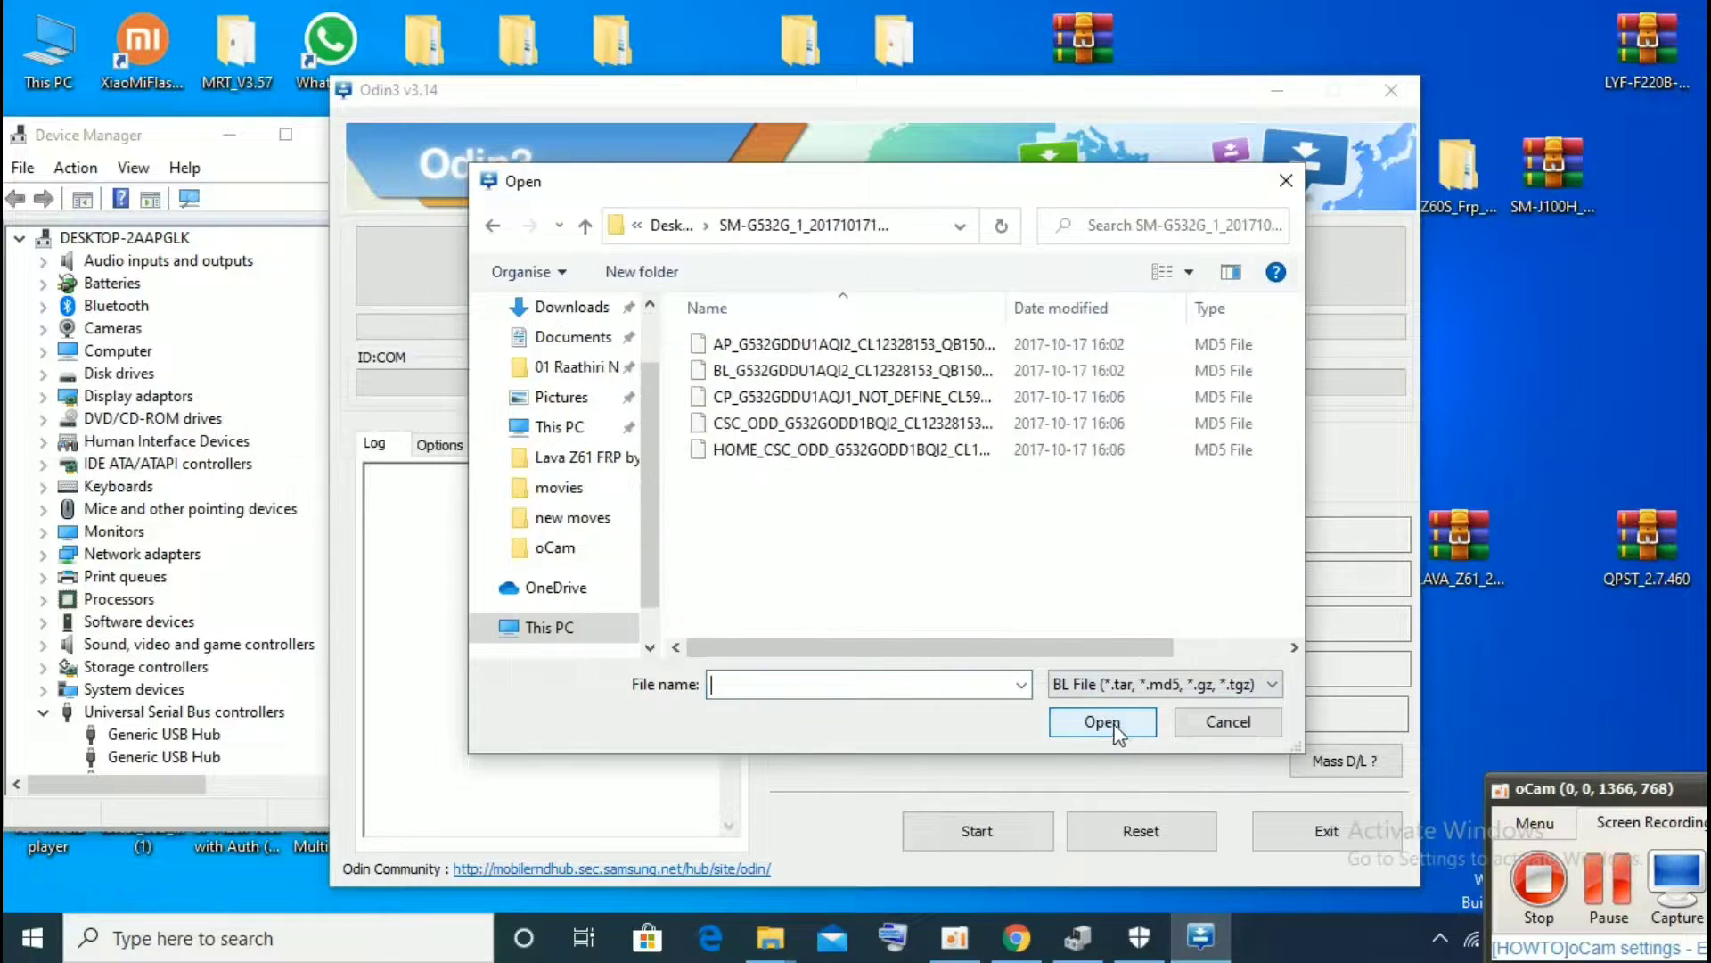
Go back to the Desktop listing and reopen the SM-G532G firmware folder
{"action": "left_click", "coordinate": [490, 228]}
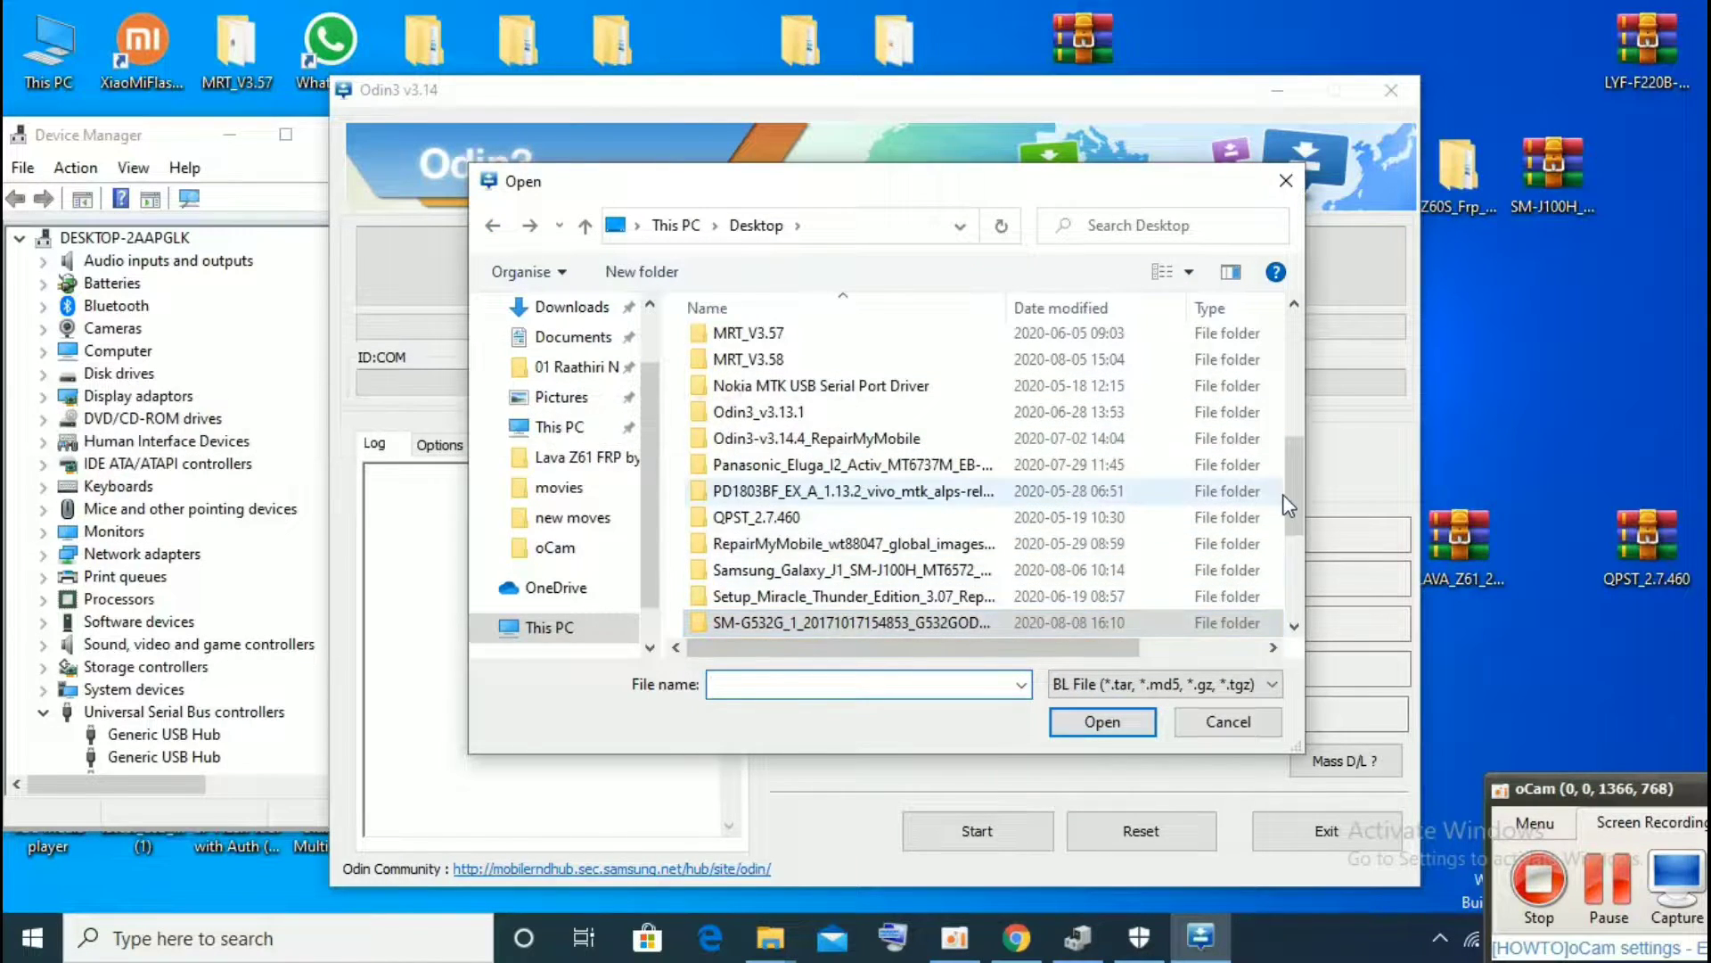
{"action": "scroll", "coordinate": [1297, 494], "scroll_direction": "down", "scroll_amount": 1}
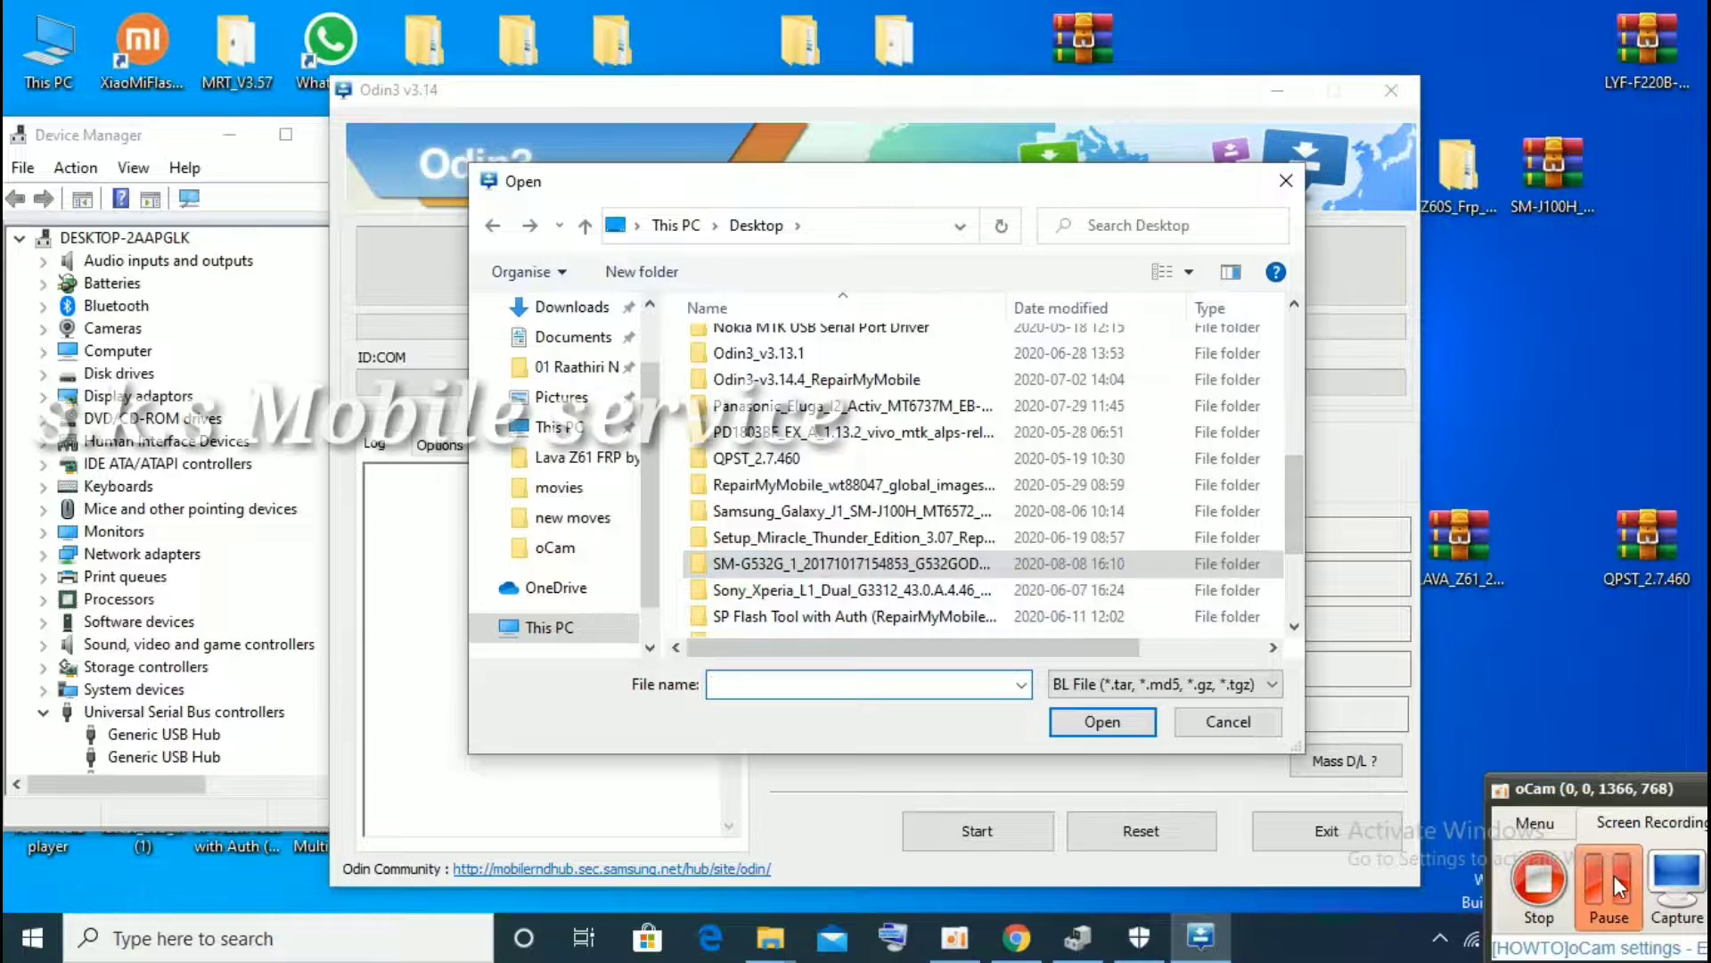
{"action": "left_click", "coordinate": [1102, 720]}
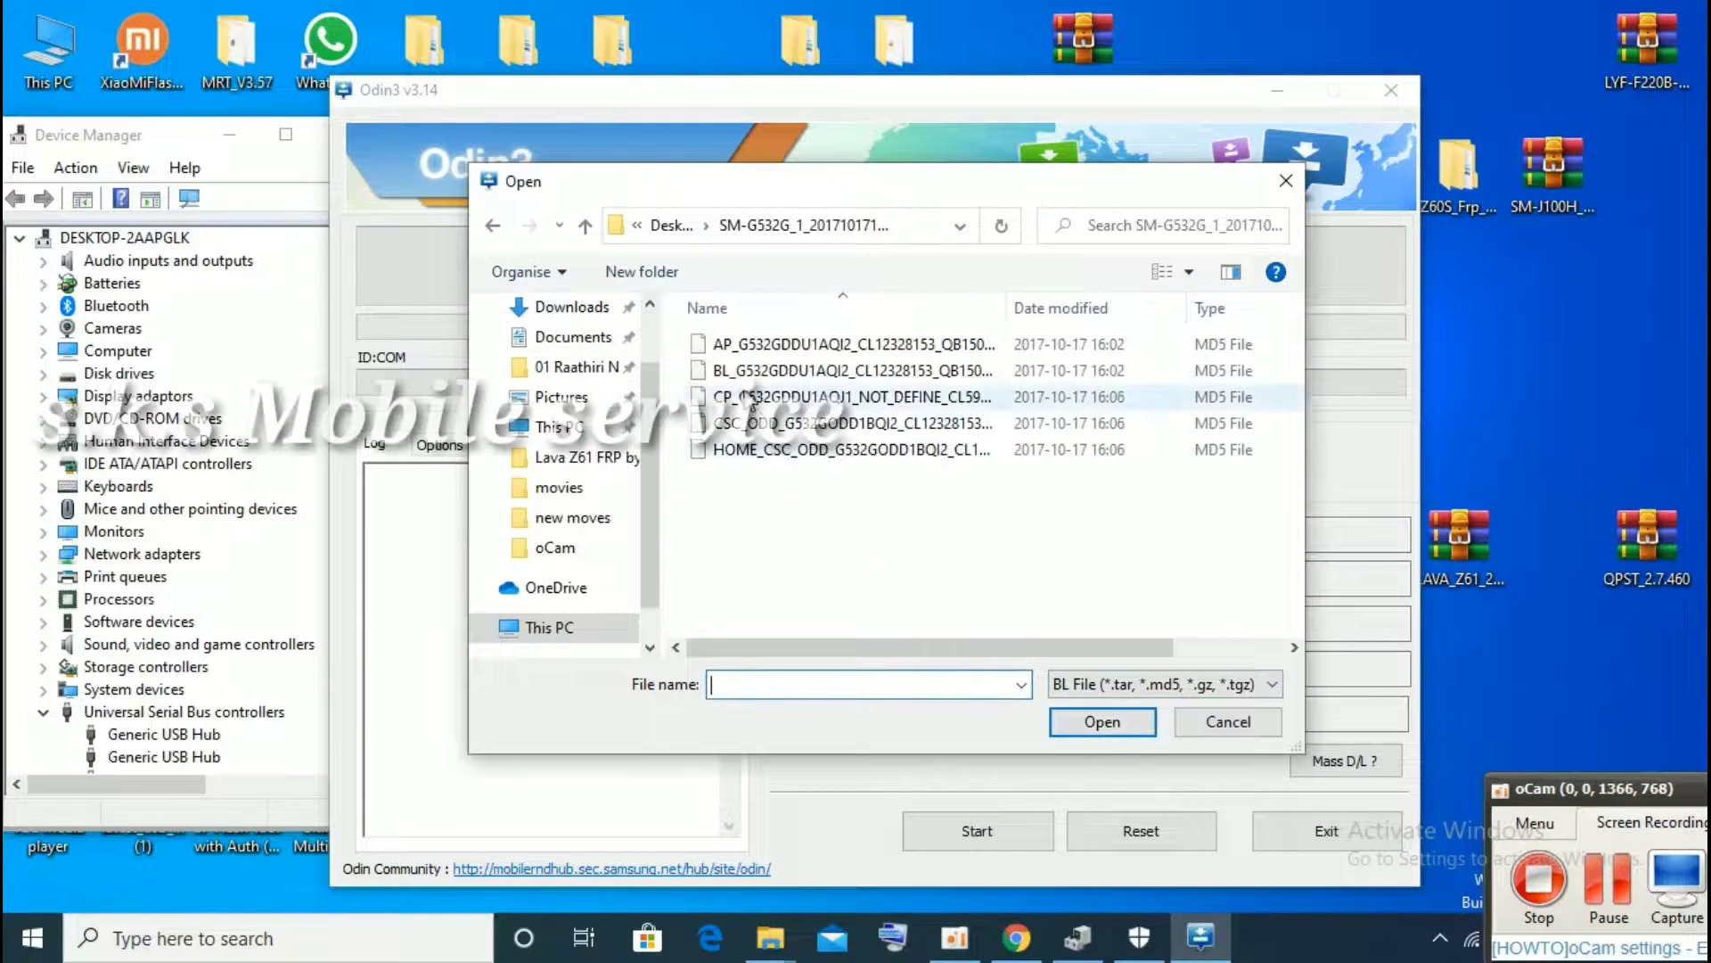
Load the BL_G532GDDU1AQI2 firmware file into the BL slot
{"action": "left_click_drag", "start_coordinate": [1098, 196], "coordinate": [1179, 247]}
{"action": "left_click", "coordinate": [874, 422]}
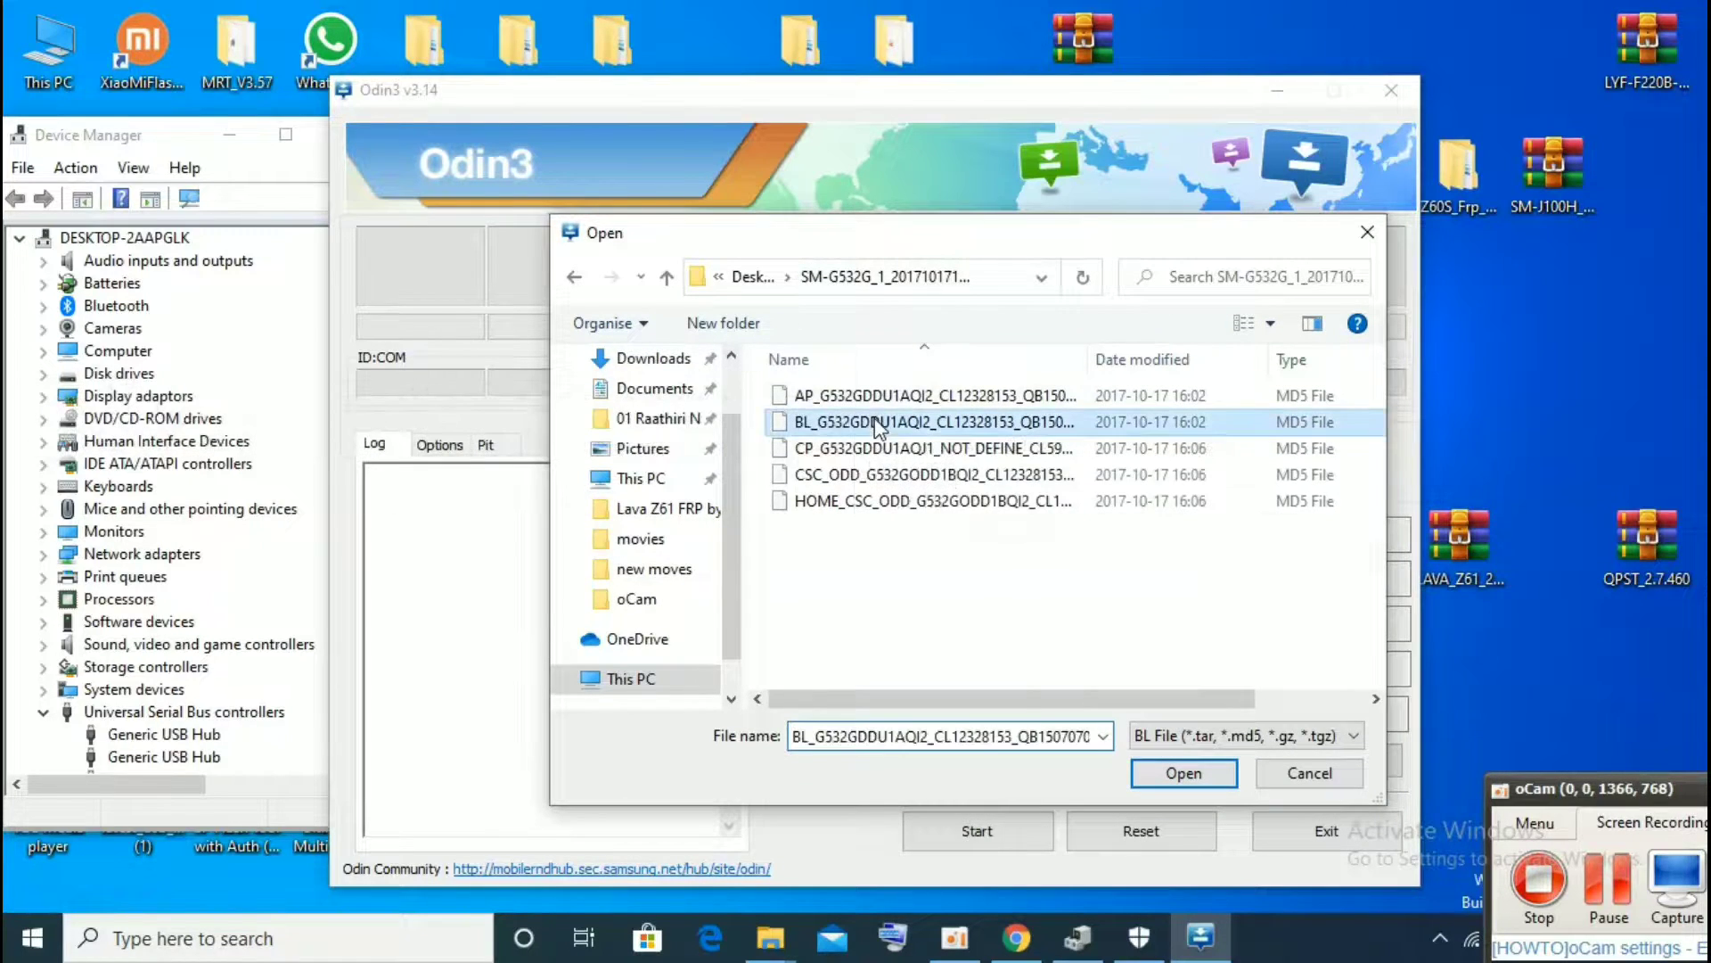
{"action": "left_click", "coordinate": [1515, 790]}
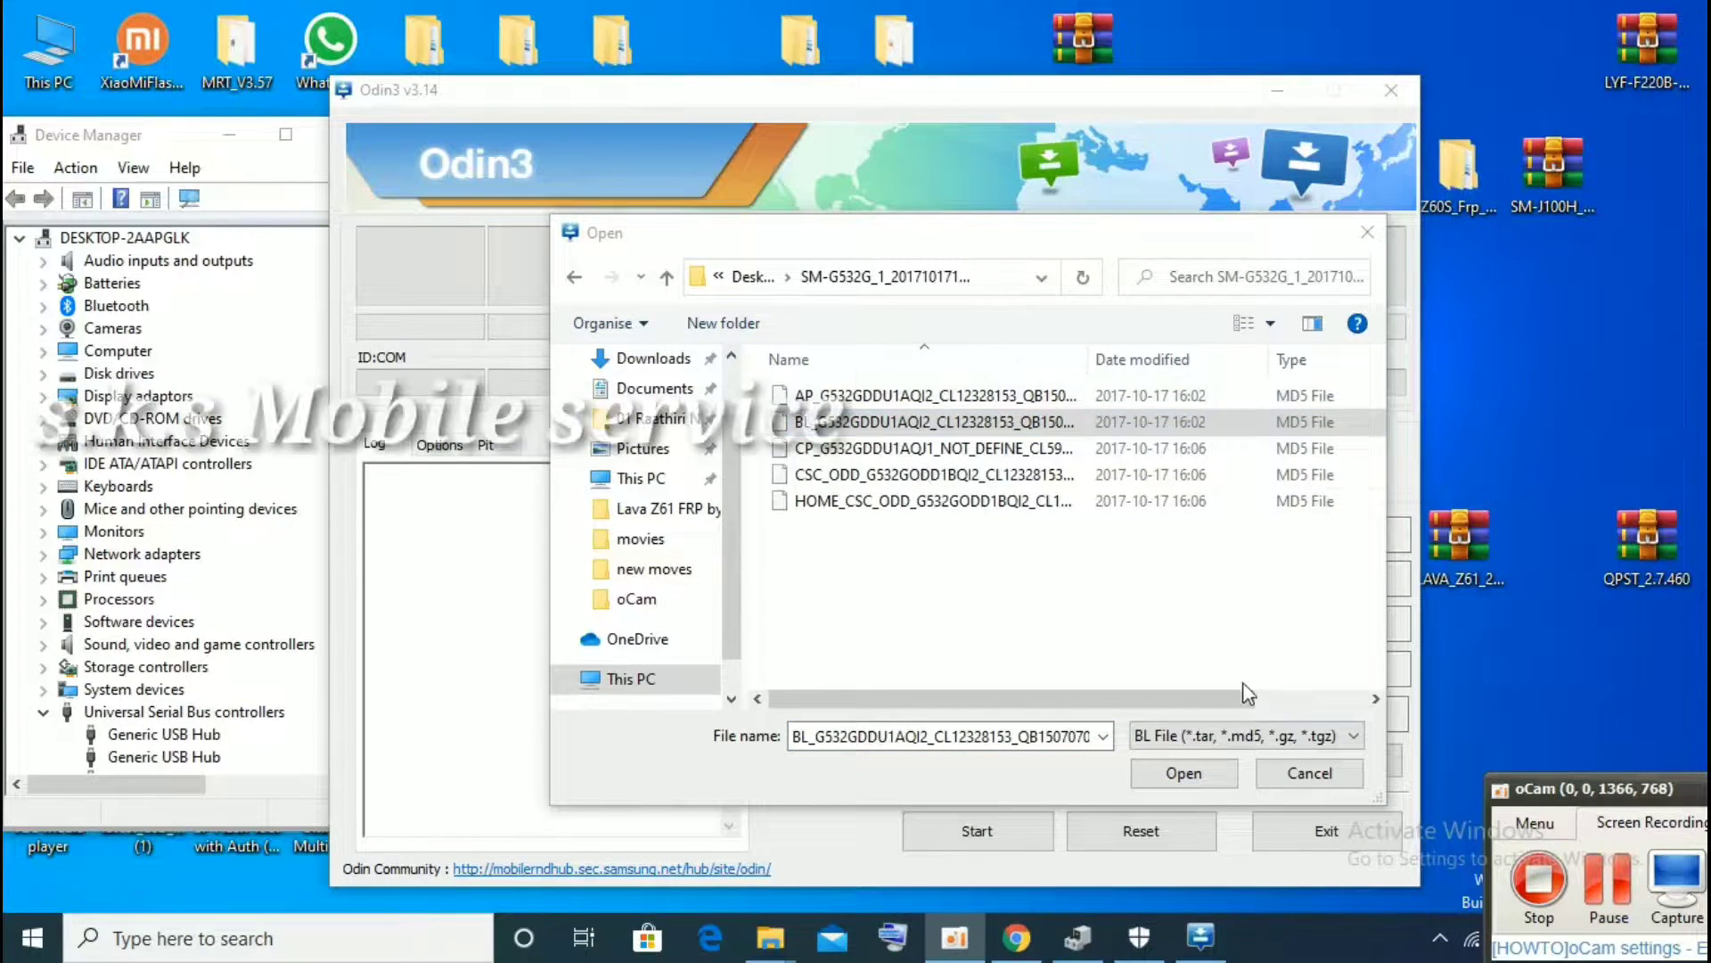
{"action": "left_click", "coordinate": [1218, 772]}
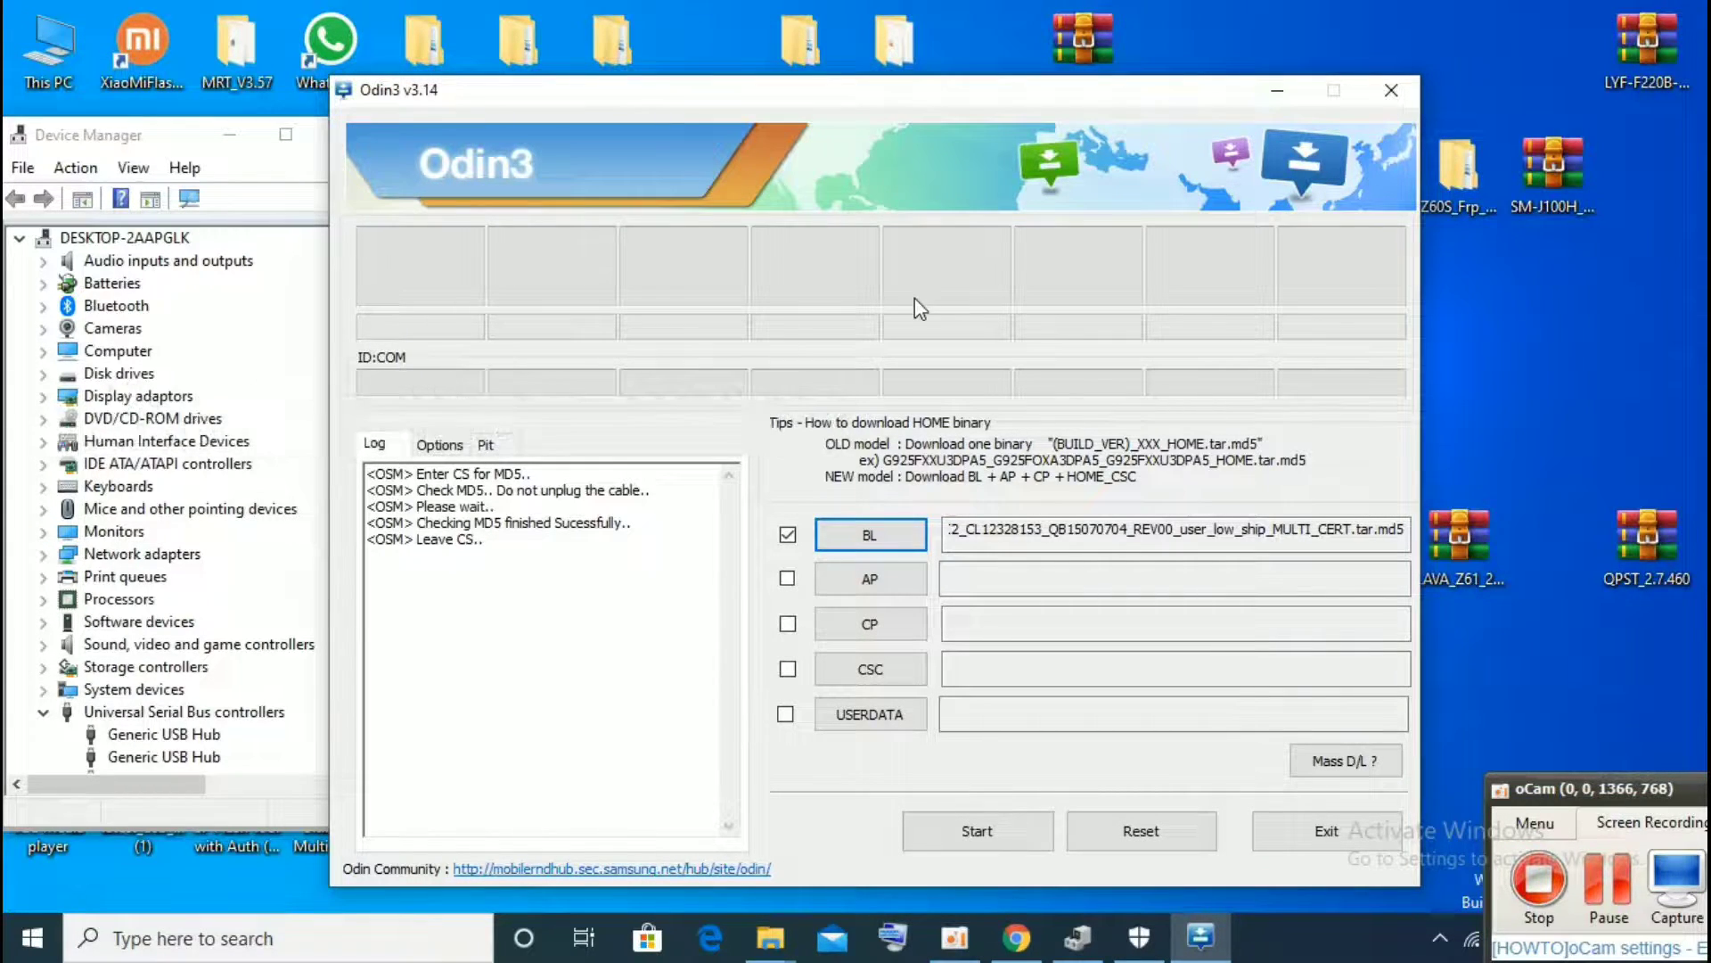
Load the AP_G532GDDU1AQI2 firmware file into the AP slot
{"action": "left_click", "coordinate": [884, 581]}
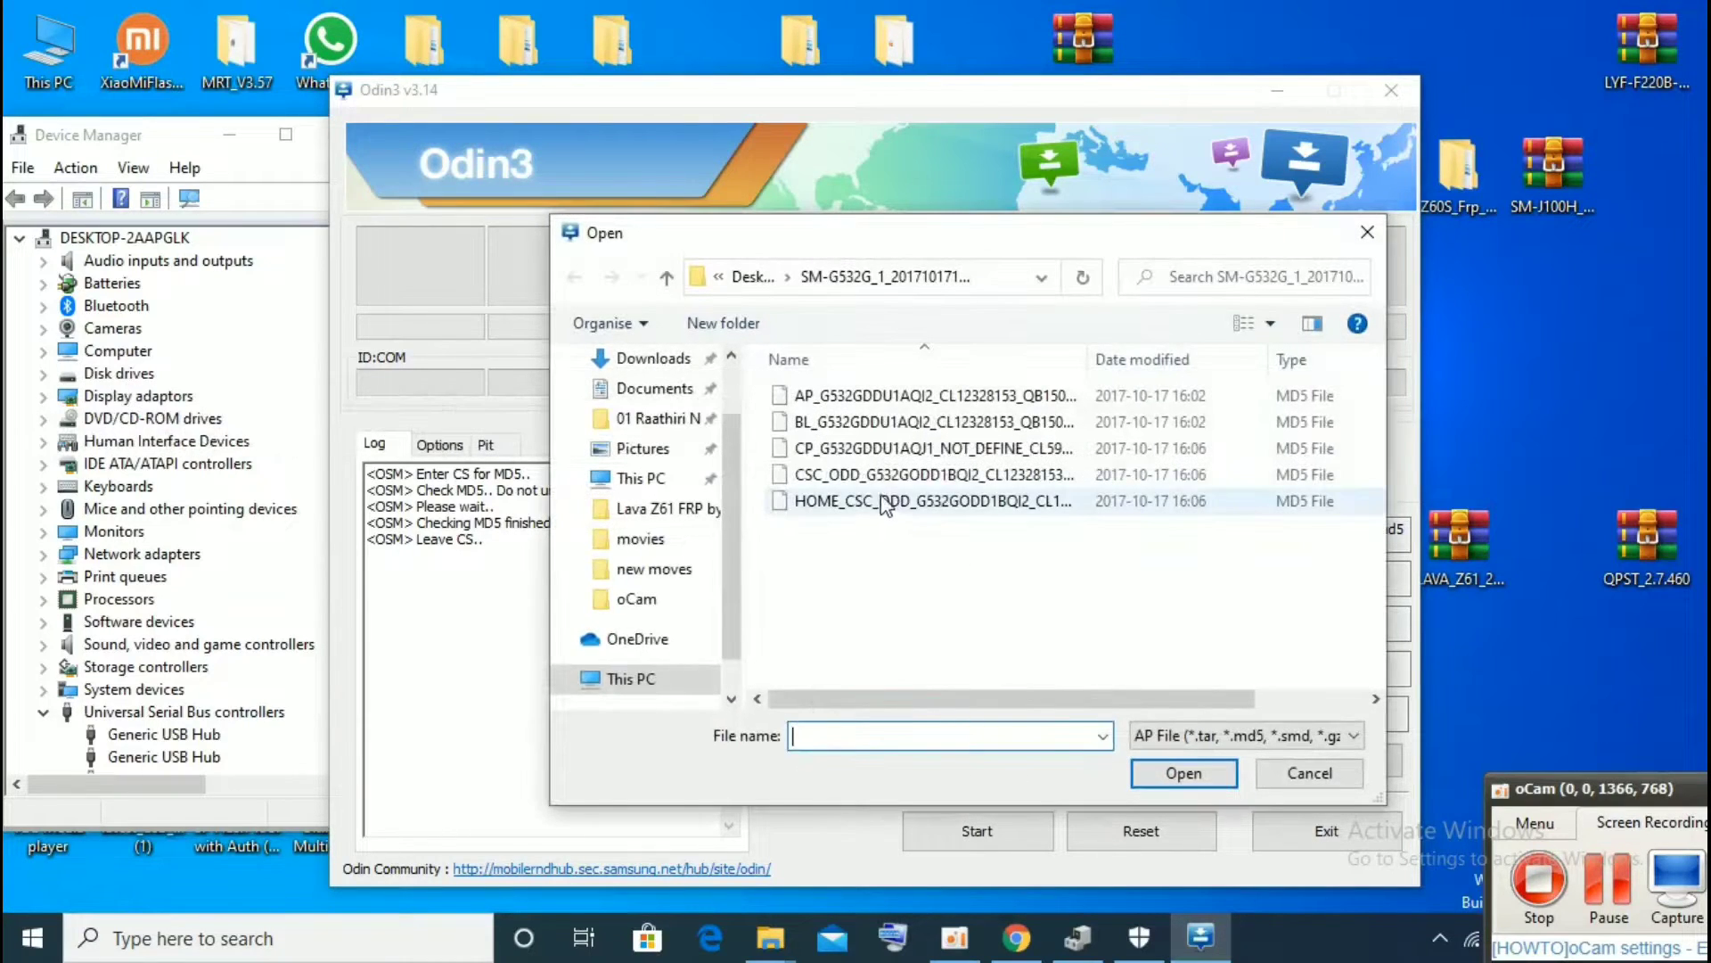
{"action": "left_click", "coordinate": [827, 397]}
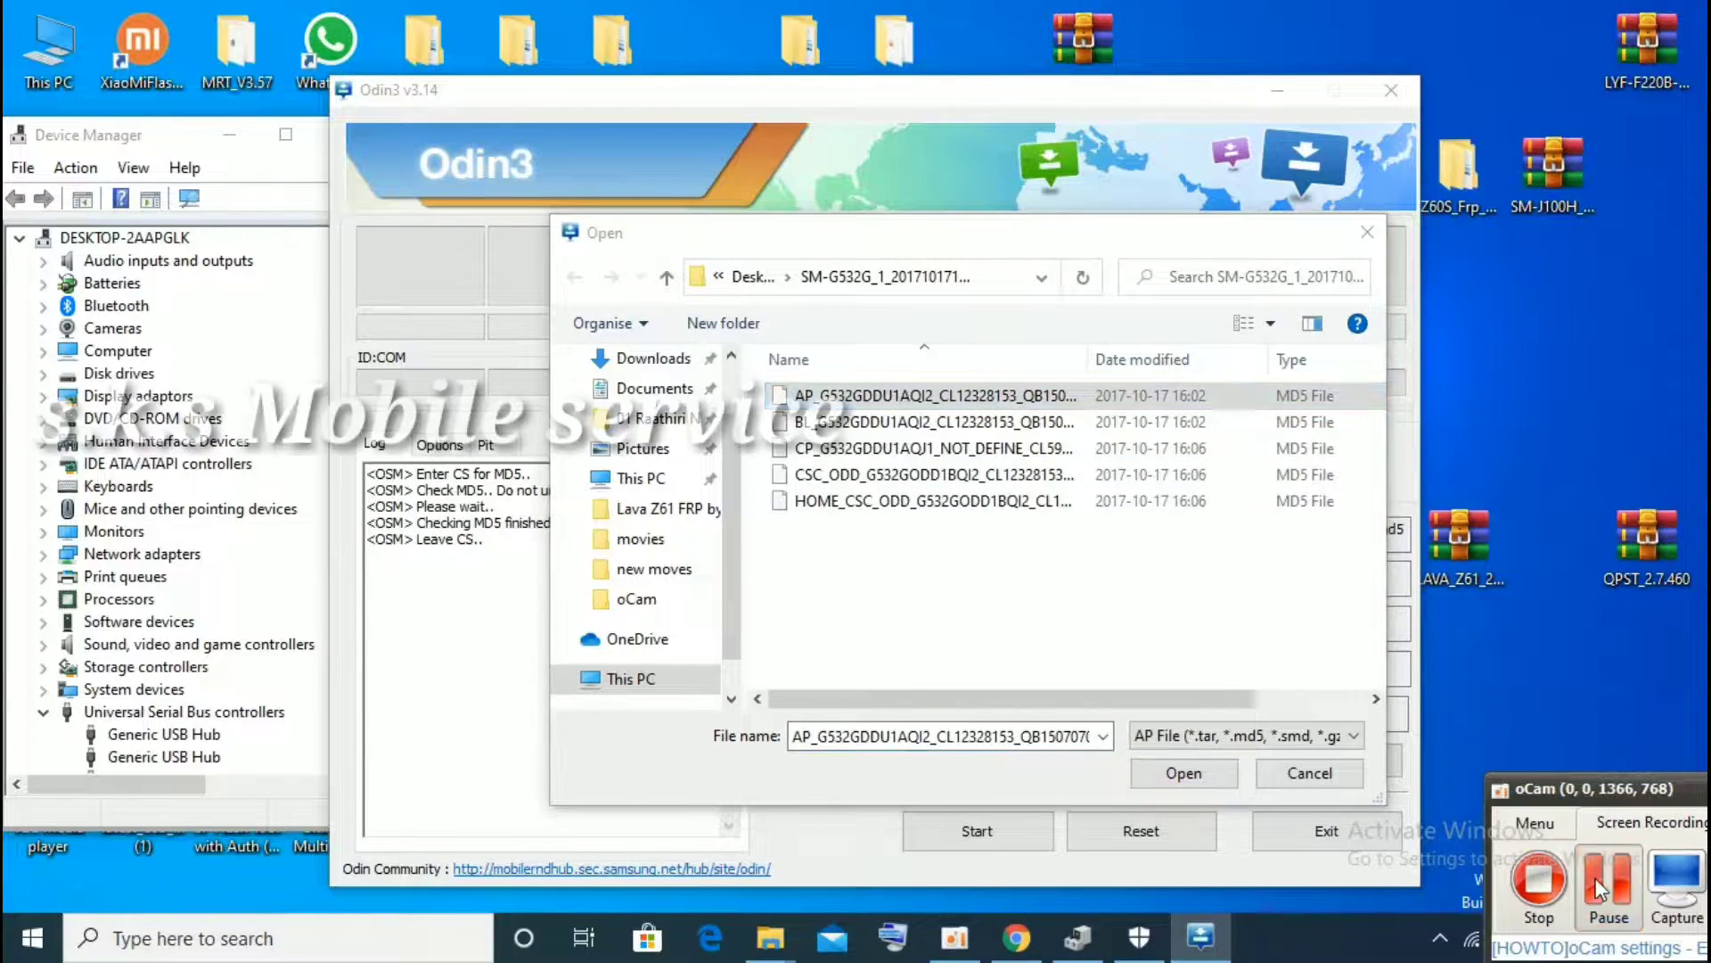
{"action": "left_click", "coordinate": [1184, 773]}
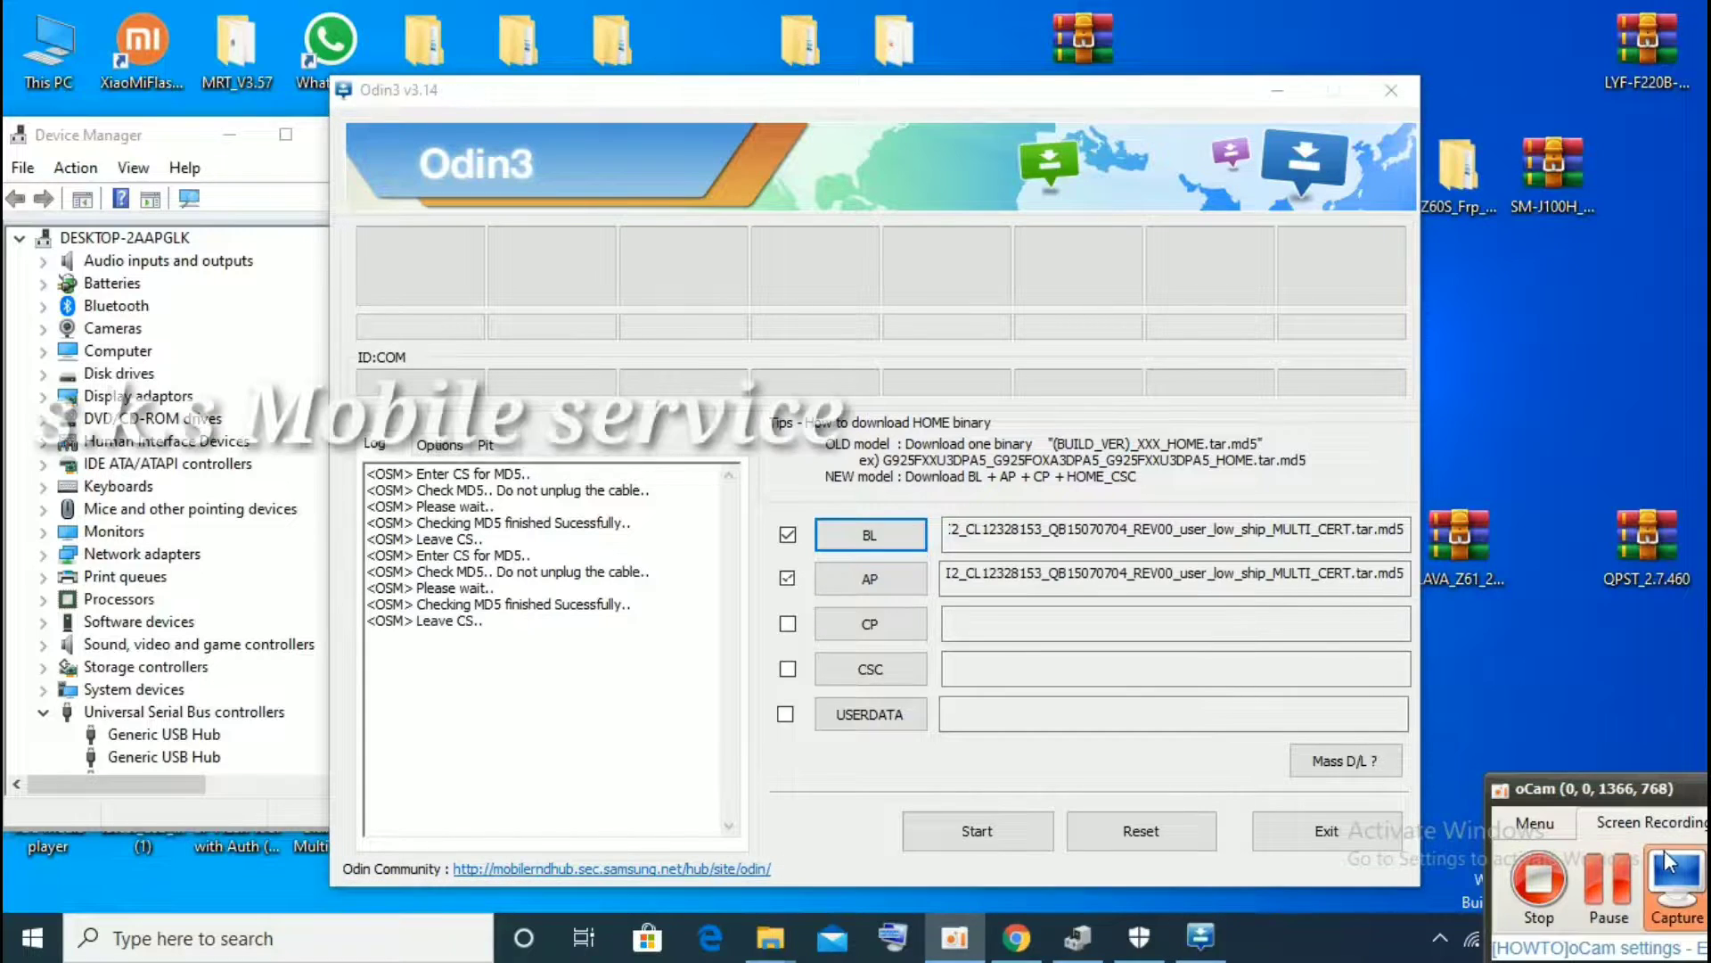
Load the CP_G532GDDU1AQJ1_NOT_DEFINE firmware file into the CP slot
{"action": "left_click", "coordinate": [902, 634]}
{"action": "left_click", "coordinate": [838, 449]}
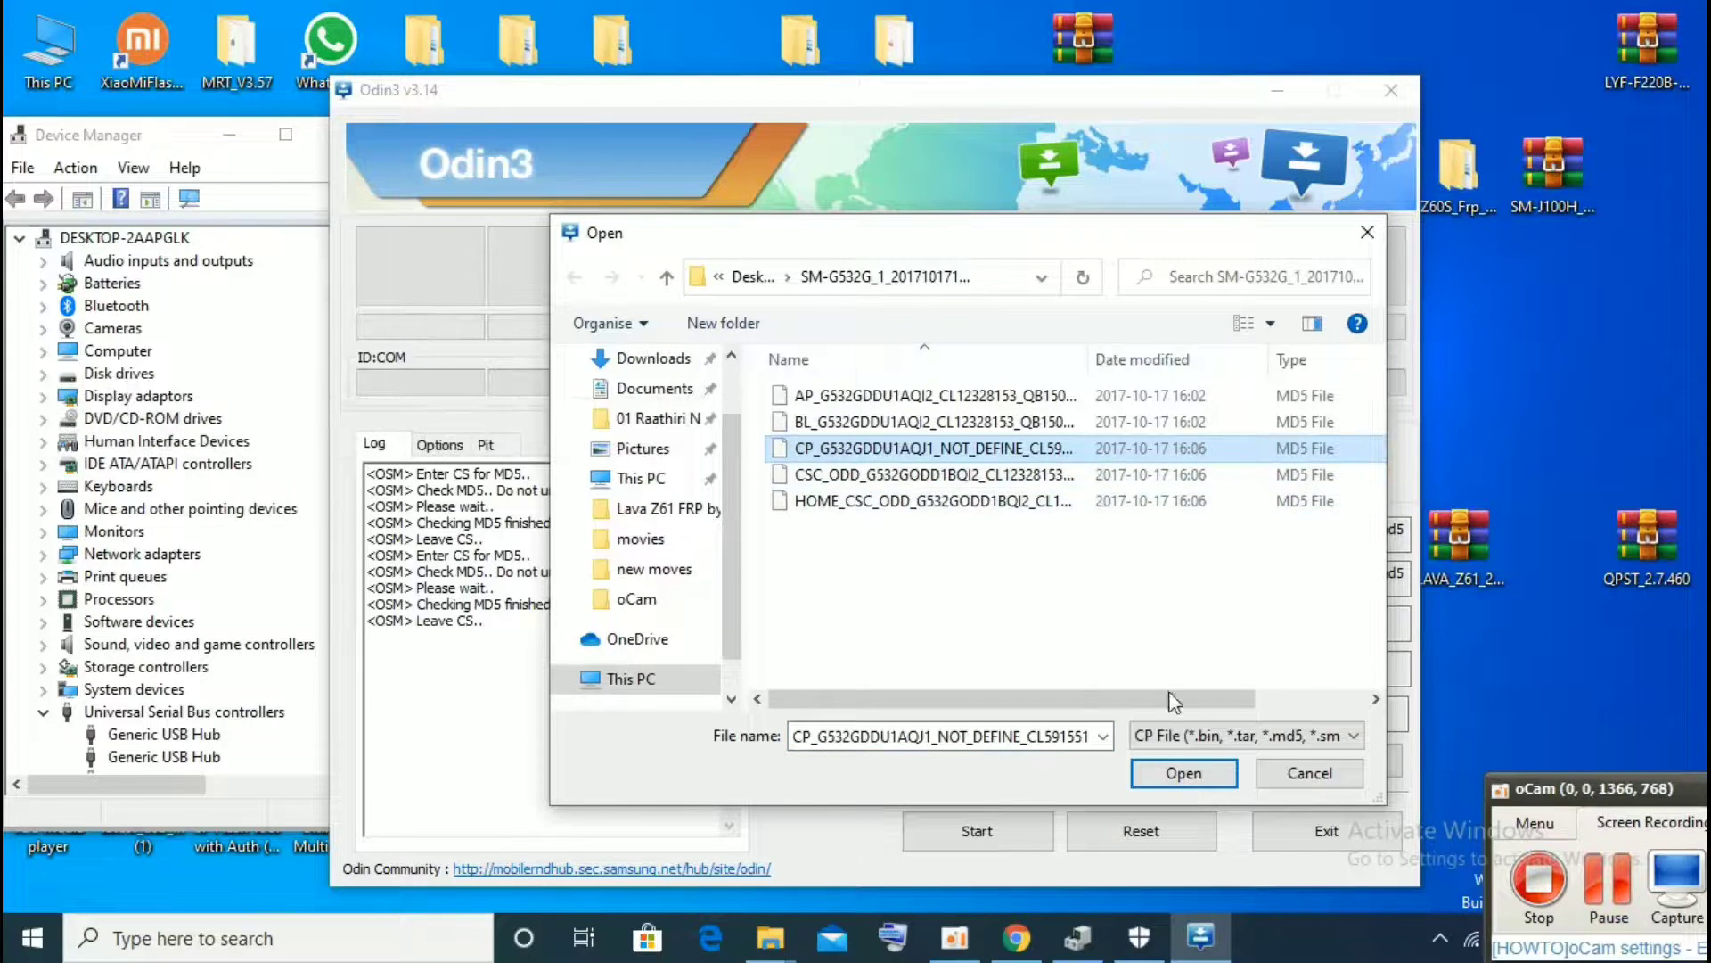
{"action": "left_click", "coordinate": [1179, 772]}
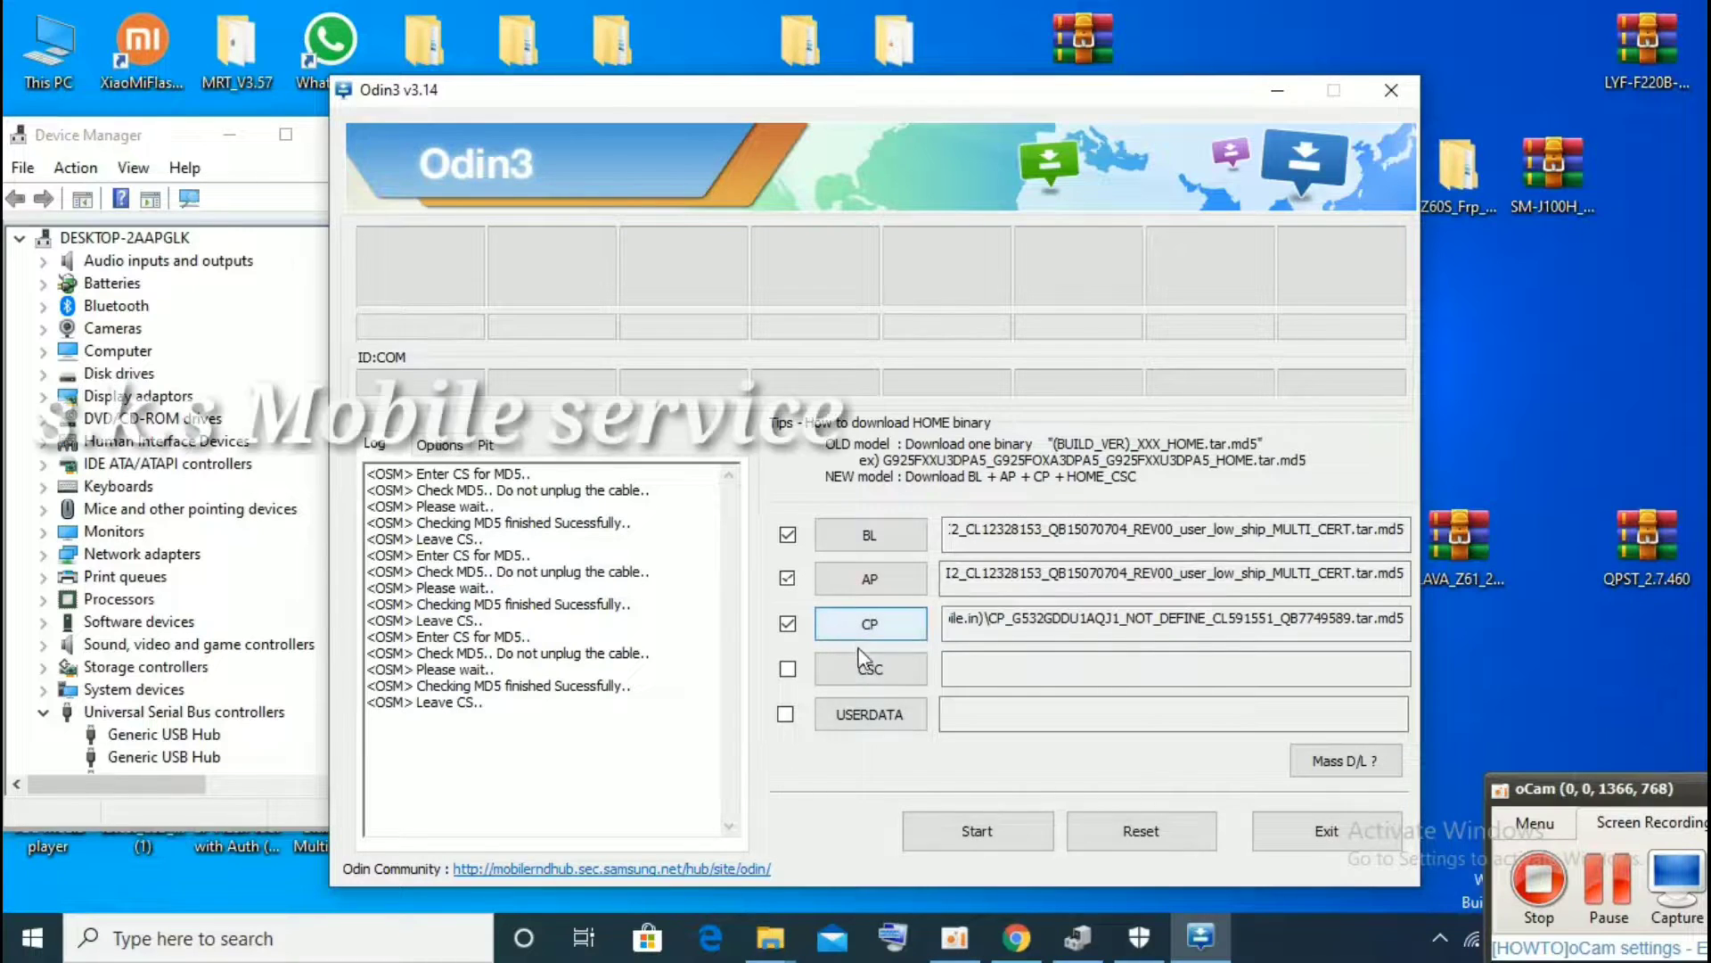
Load the CSC_ODD_G532GODD1BQI2 firmware file into the CSC slot
{"action": "left_click", "coordinate": [893, 671]}
{"action": "left_click", "coordinate": [884, 476]}
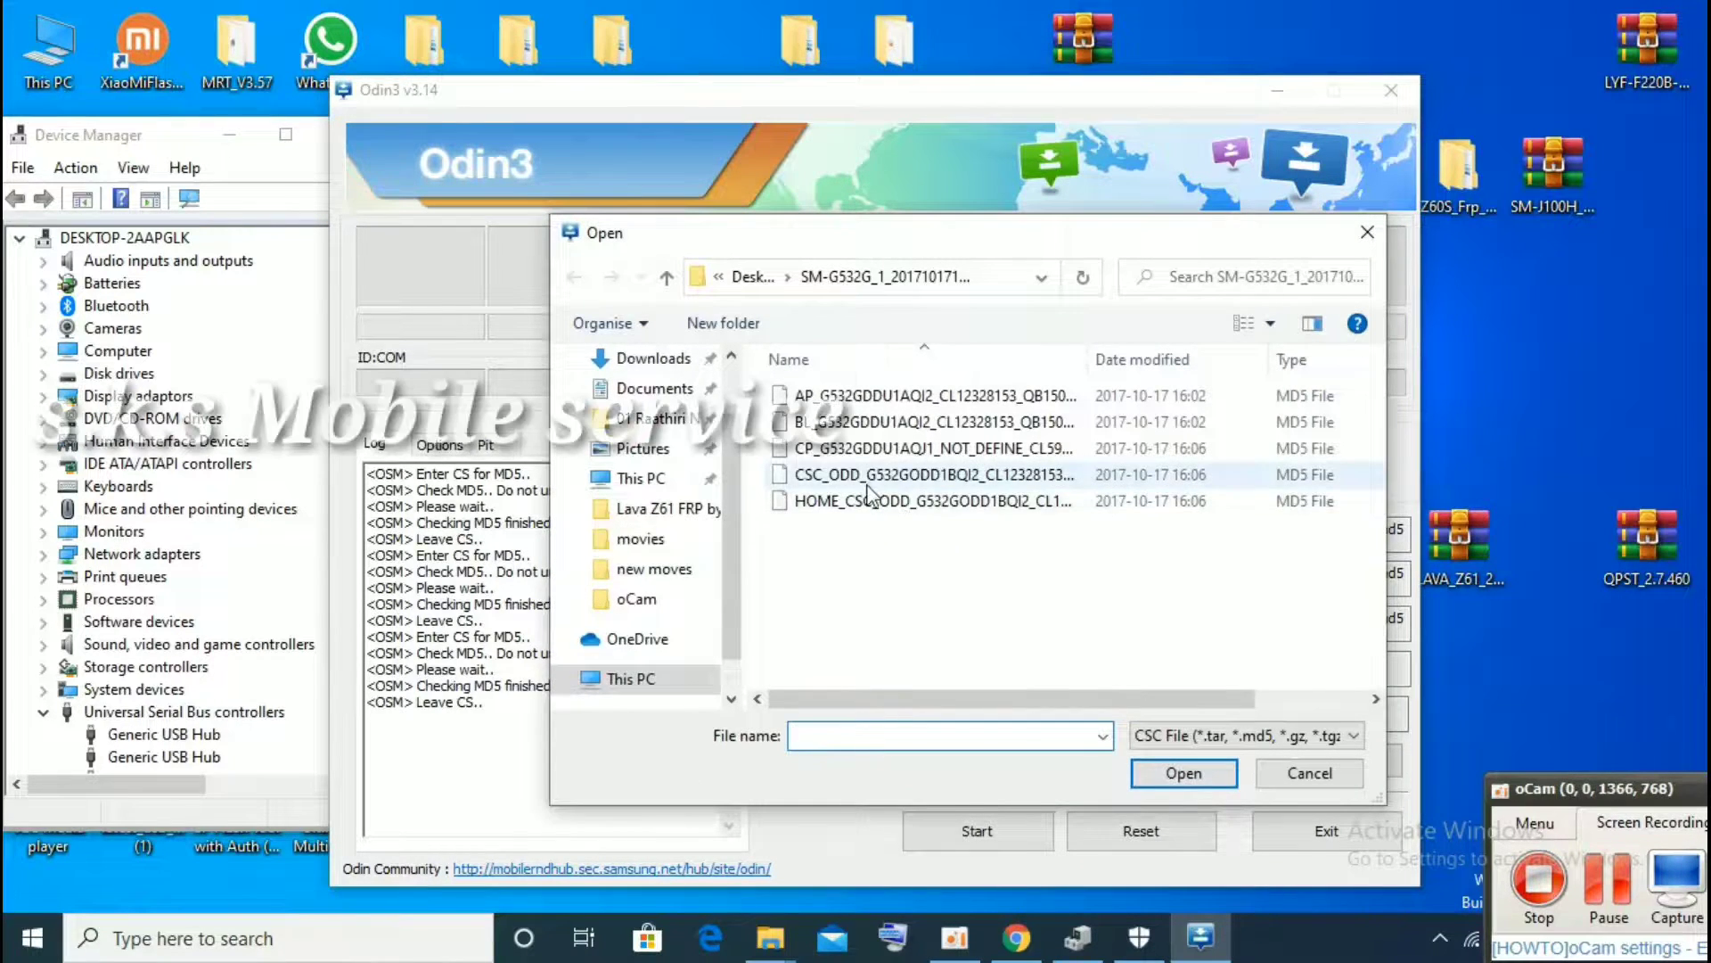
{"action": "left_click", "coordinate": [1164, 774]}
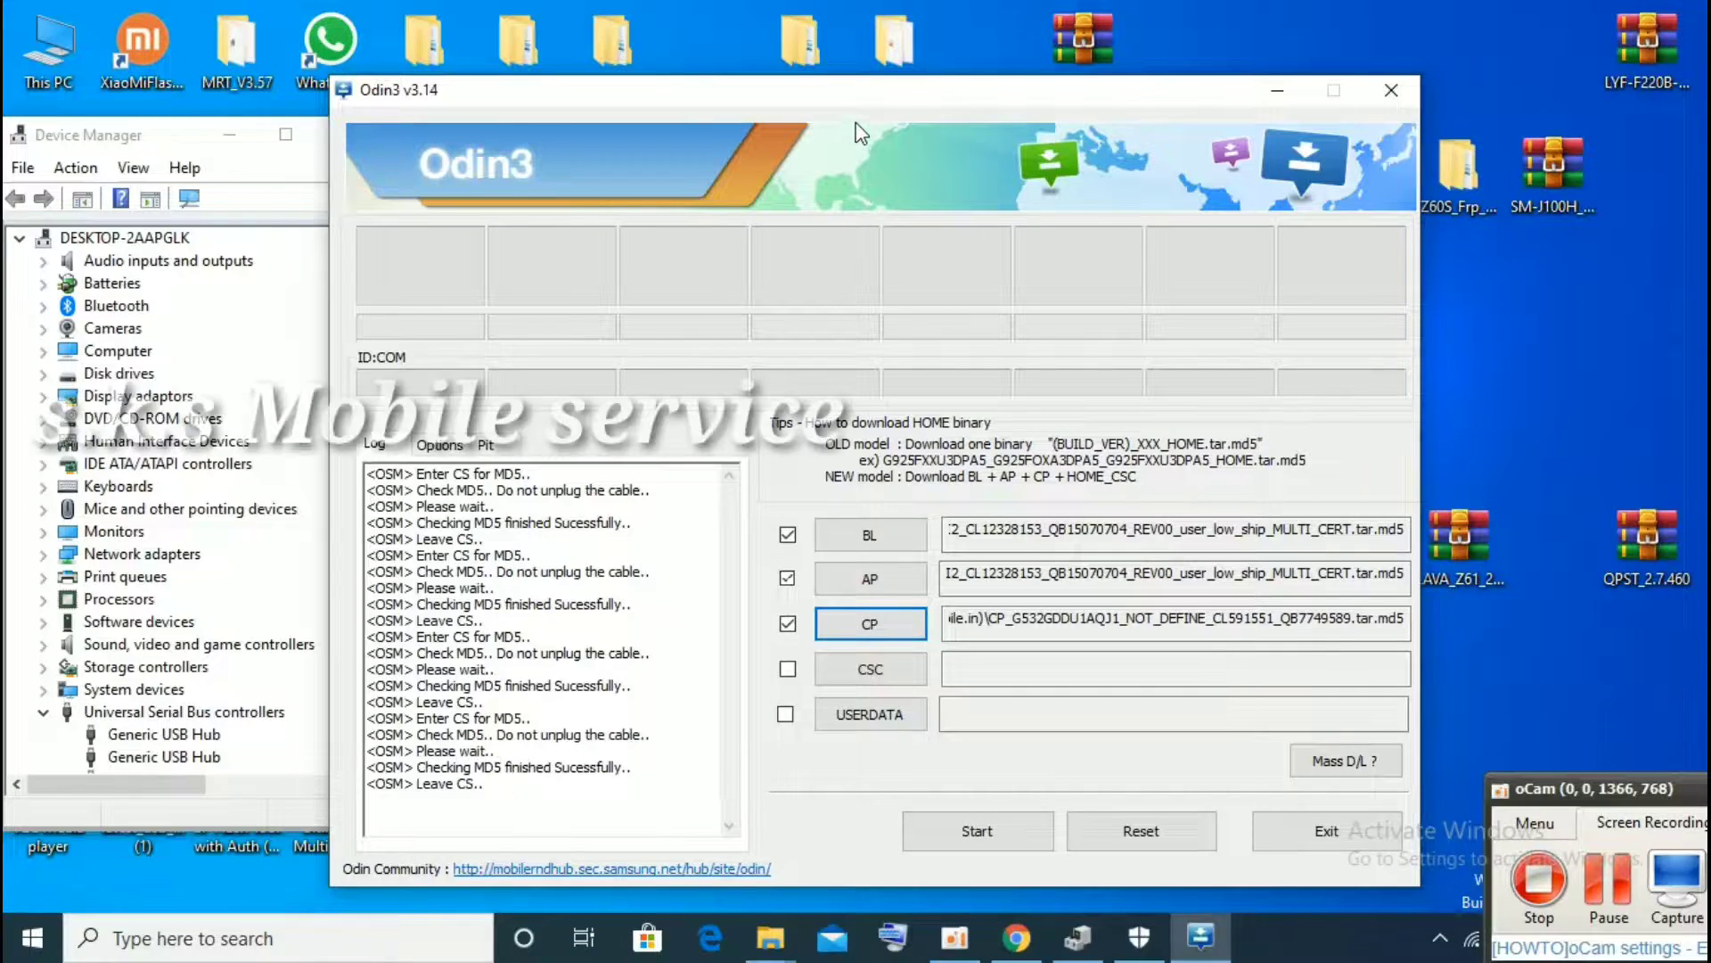
{"action": "left_click", "coordinate": [1599, 872]}
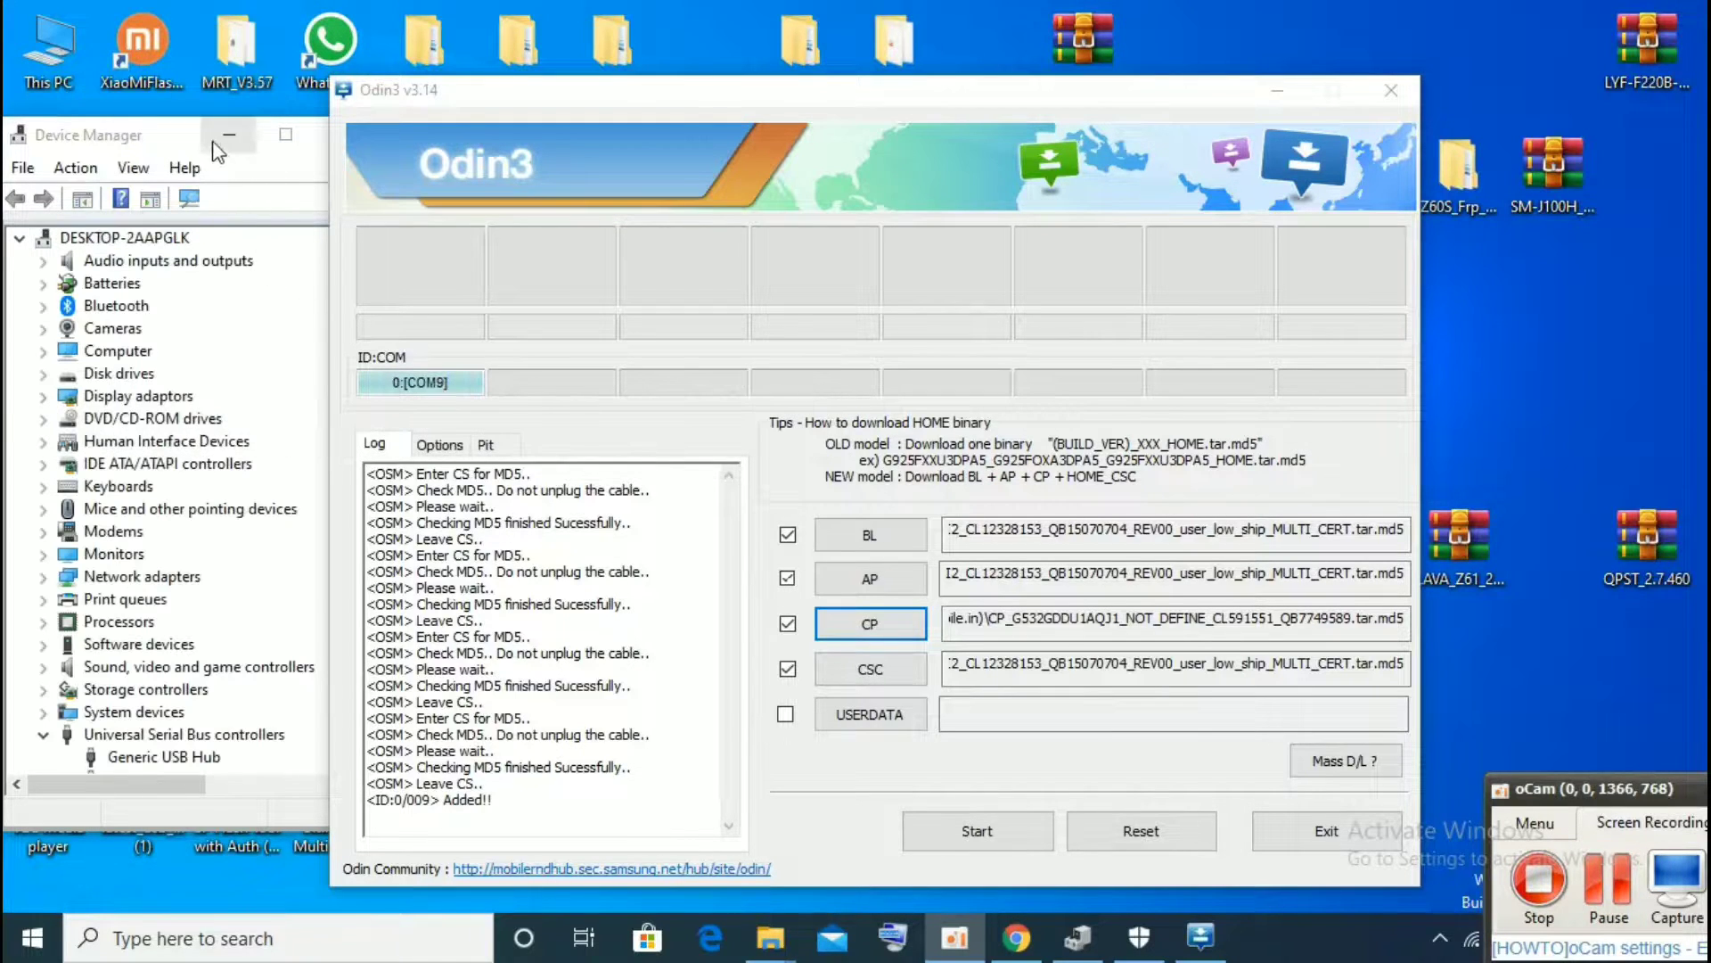
Check the status of the SAMSUNG Mobile USB CDC Composite Device in Device Manager
{"action": "left_click_drag", "start_coordinate": [184, 146], "coordinate": [184, 133]}
{"action": "left_click_drag", "start_coordinate": [363, 509], "coordinate": [192, 664]}
{"action": "double_click", "coordinate": [205, 631]}
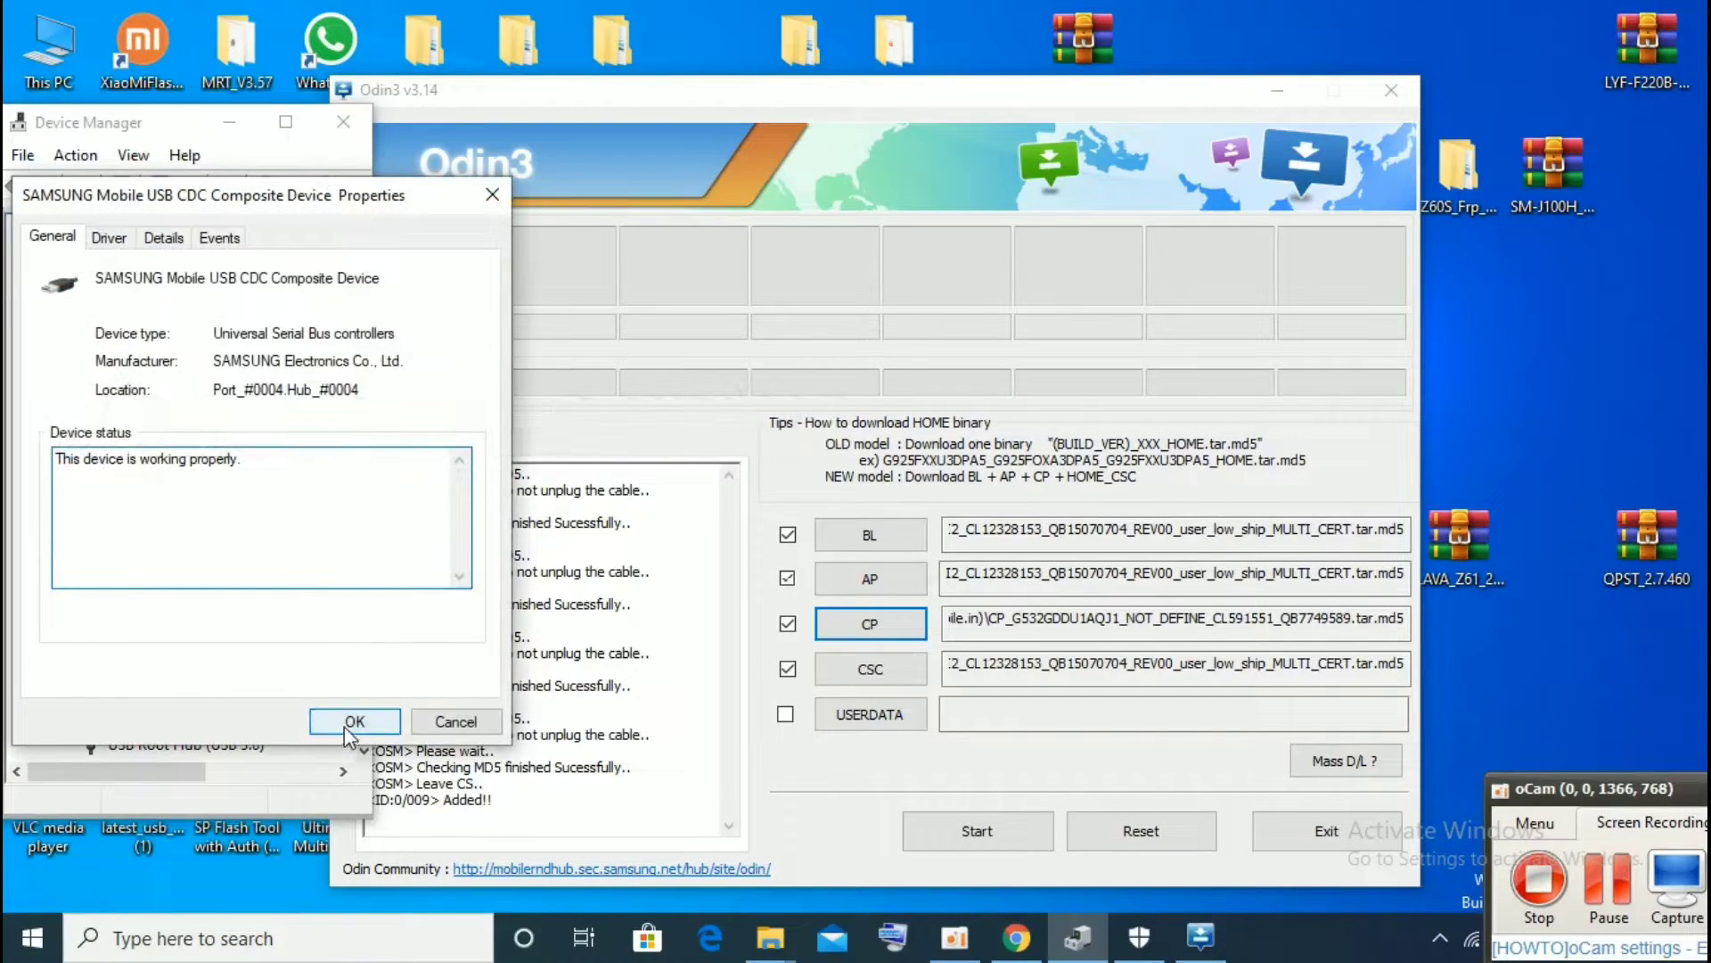
{"action": "left_click", "coordinate": [349, 716]}
Return to Odin3 and start flashing the BL, AP, CP and CSC files to the connected phone
{"action": "left_click", "coordinate": [564, 276]}
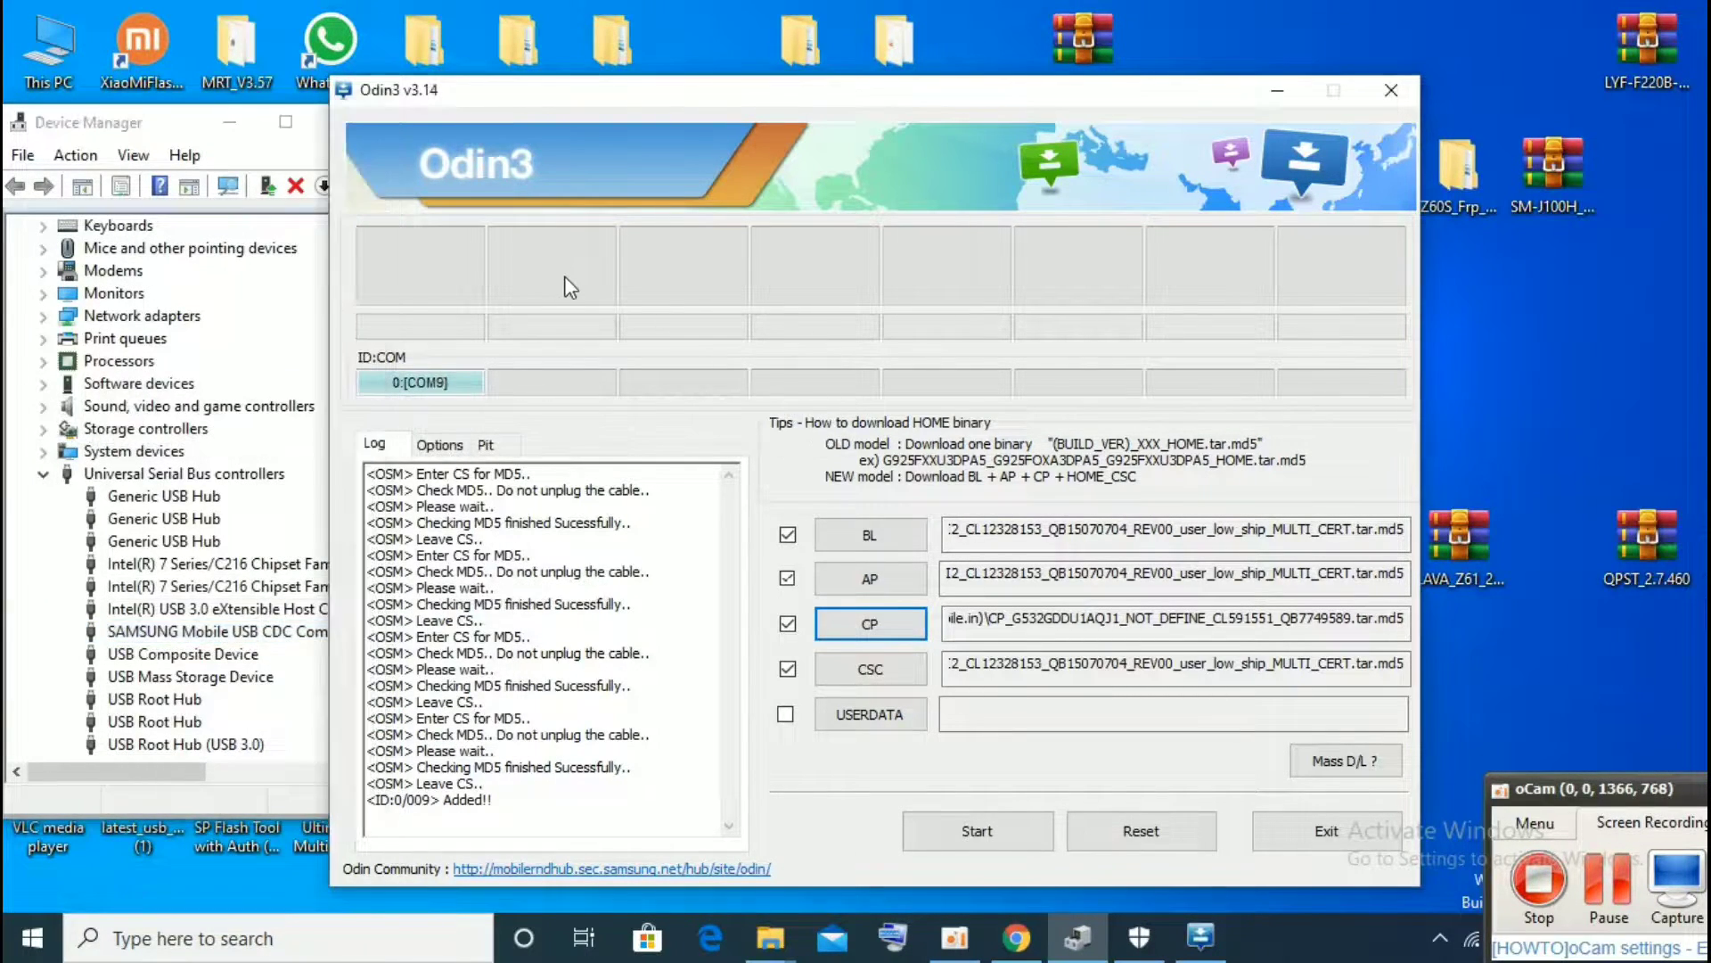
{"action": "left_click", "coordinate": [978, 833]}
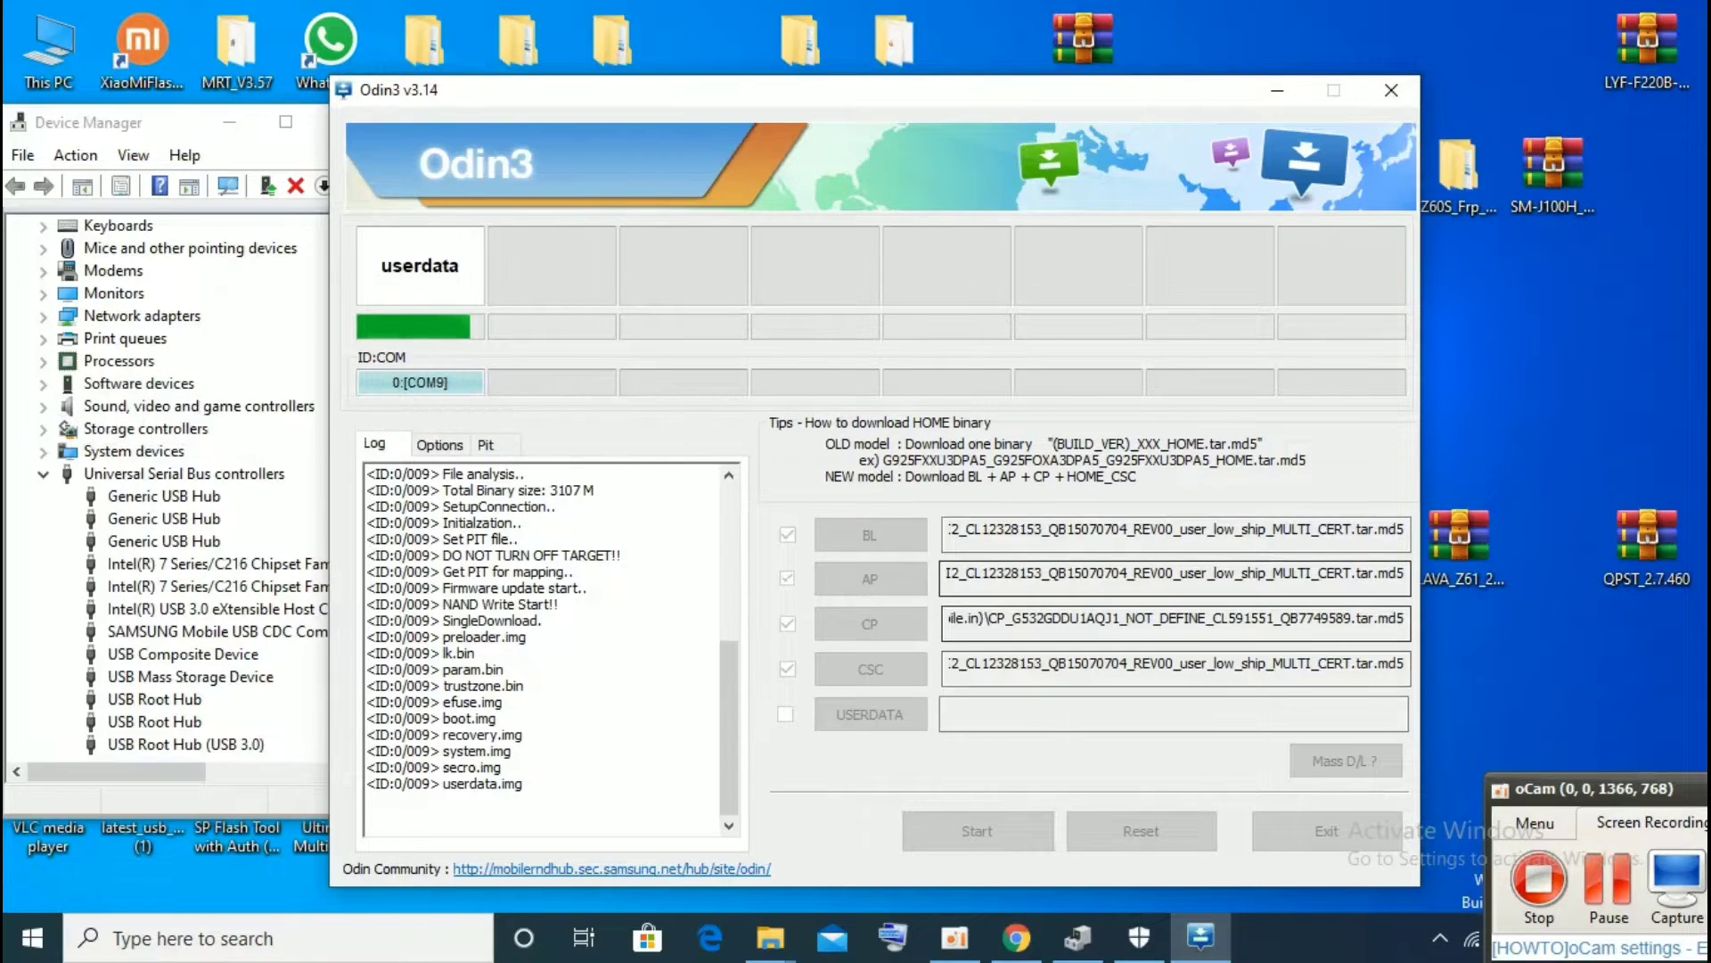
{"action": "left_click", "coordinate": [1681, 900]}
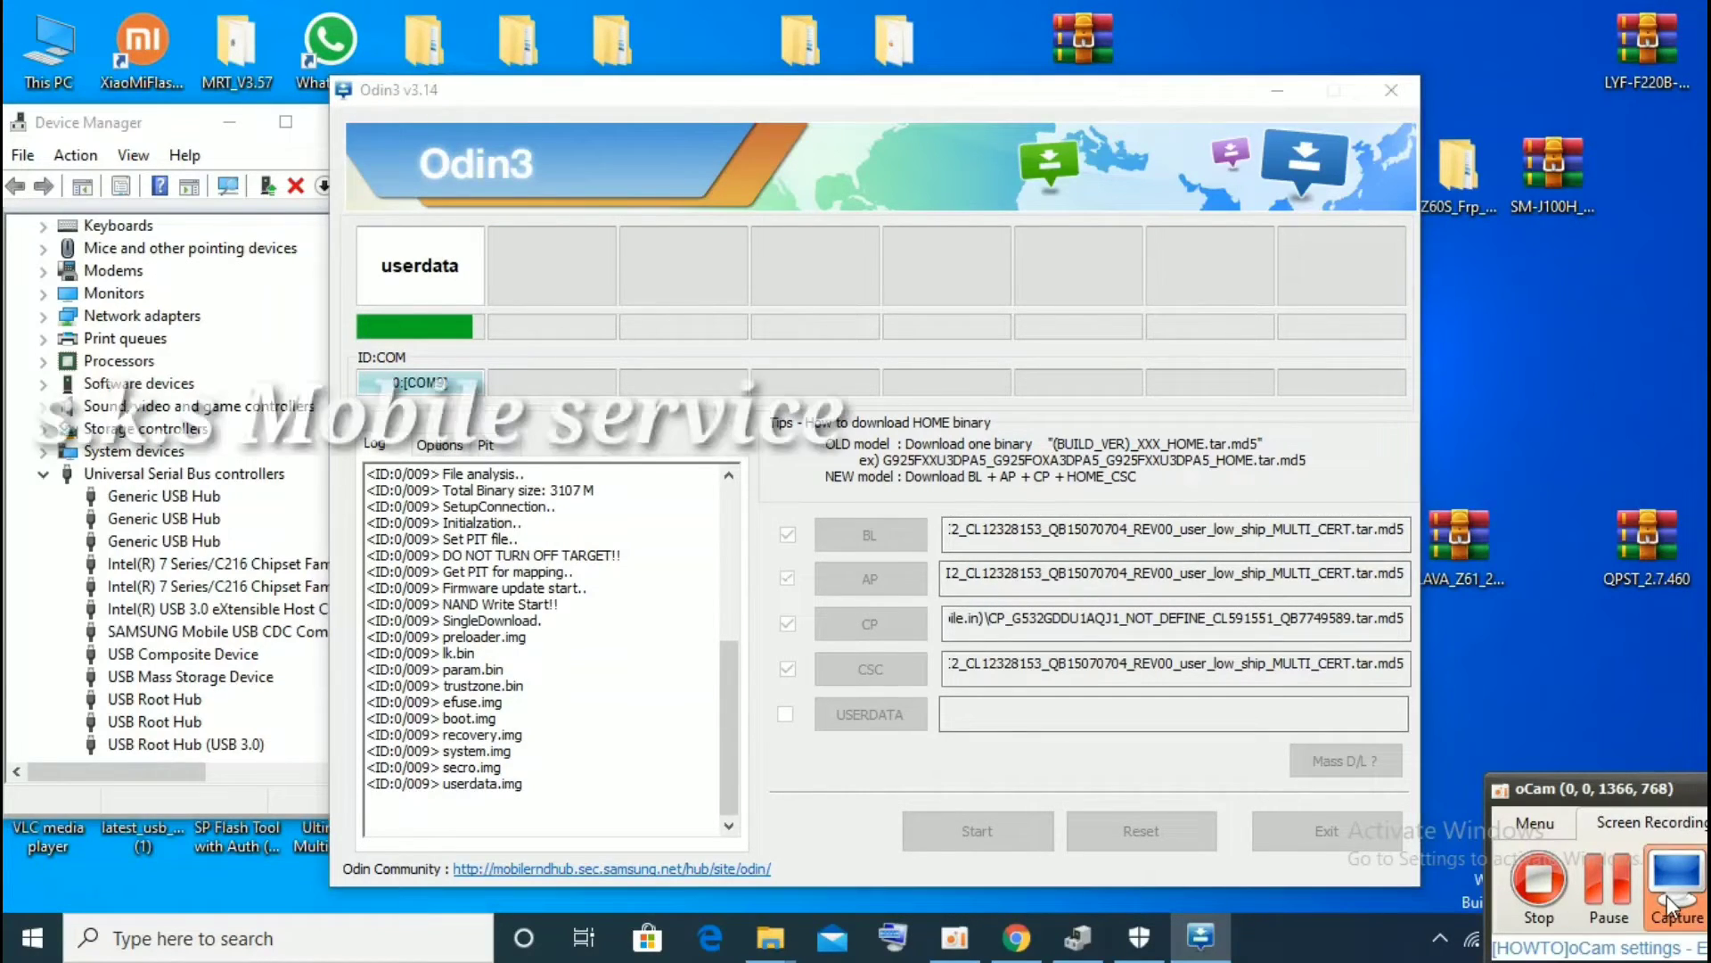